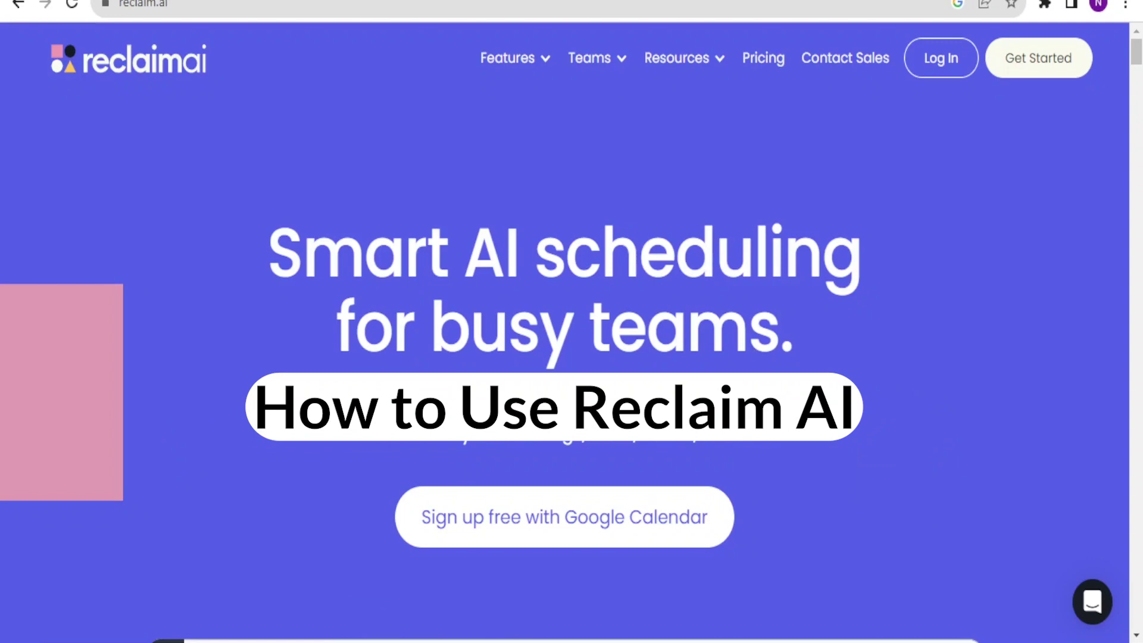
Sign up to Reclaim AI with a Google account to reach the Aug 2023 week Planner.
scroll(1138, 69, "down", 2)
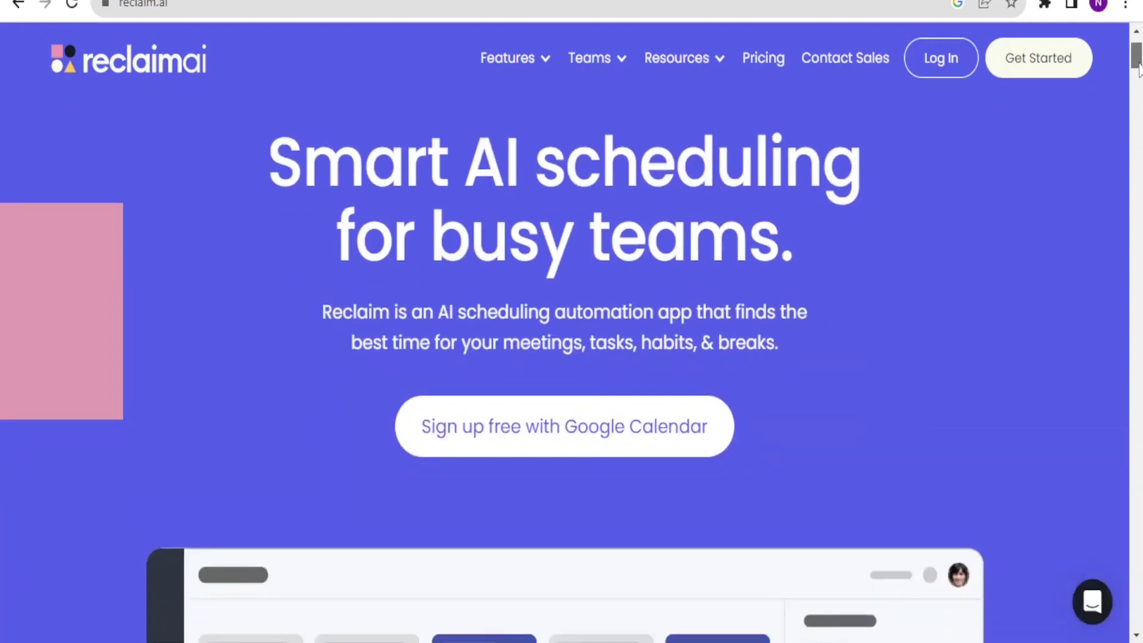
scroll(1139, 68, "down", 1)
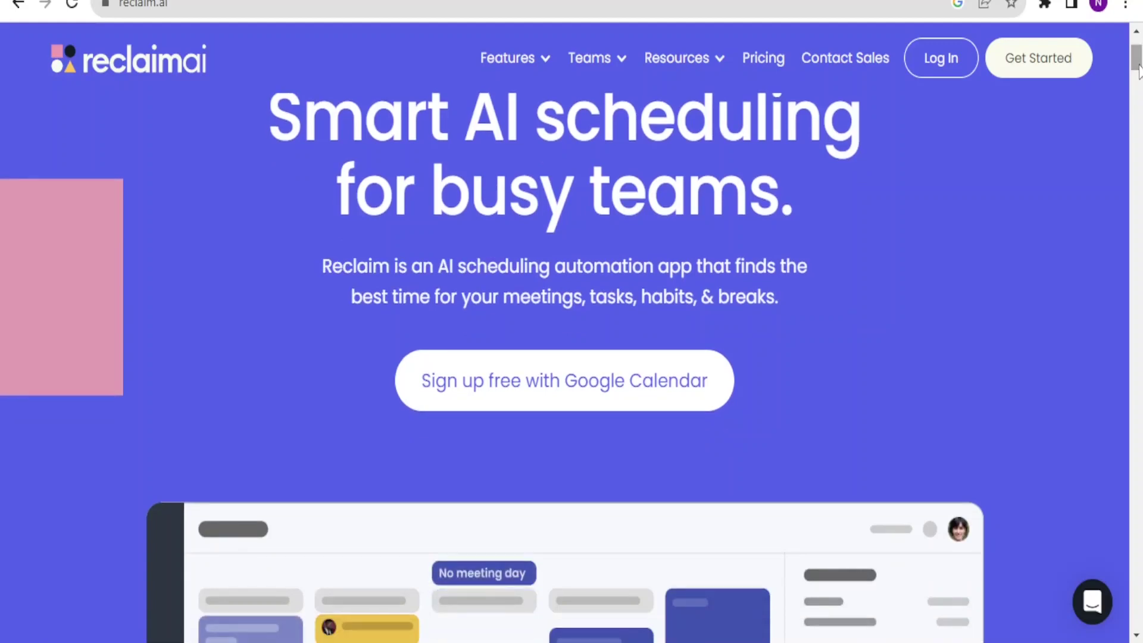
left_click_drag(1139, 70, 1138, 89)
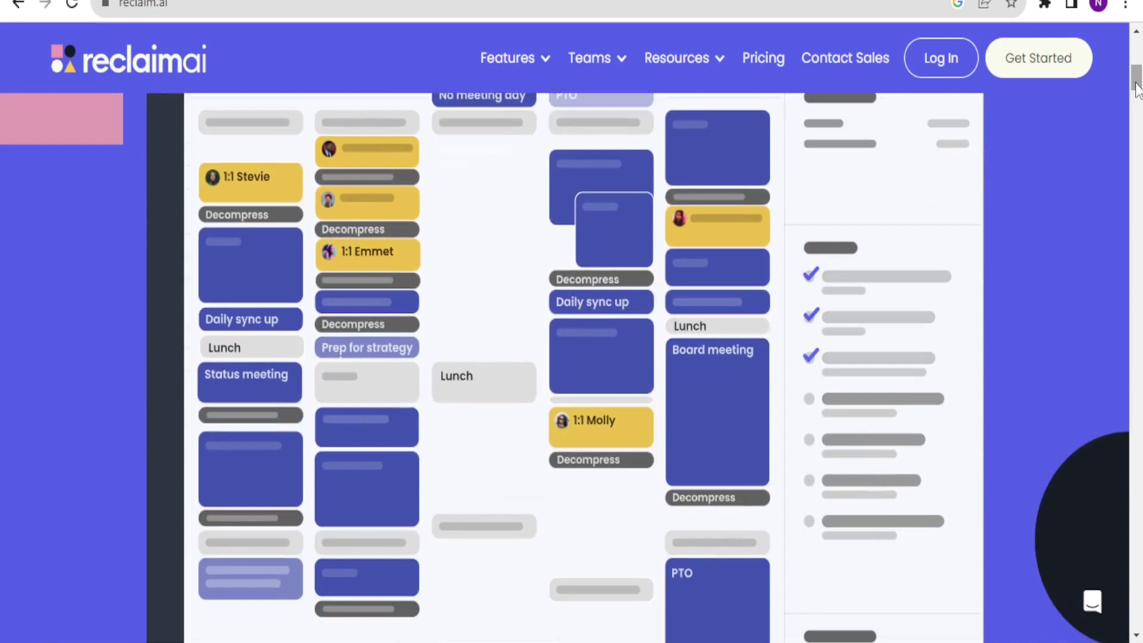
left_click_drag(1138, 89, 1137, 63)
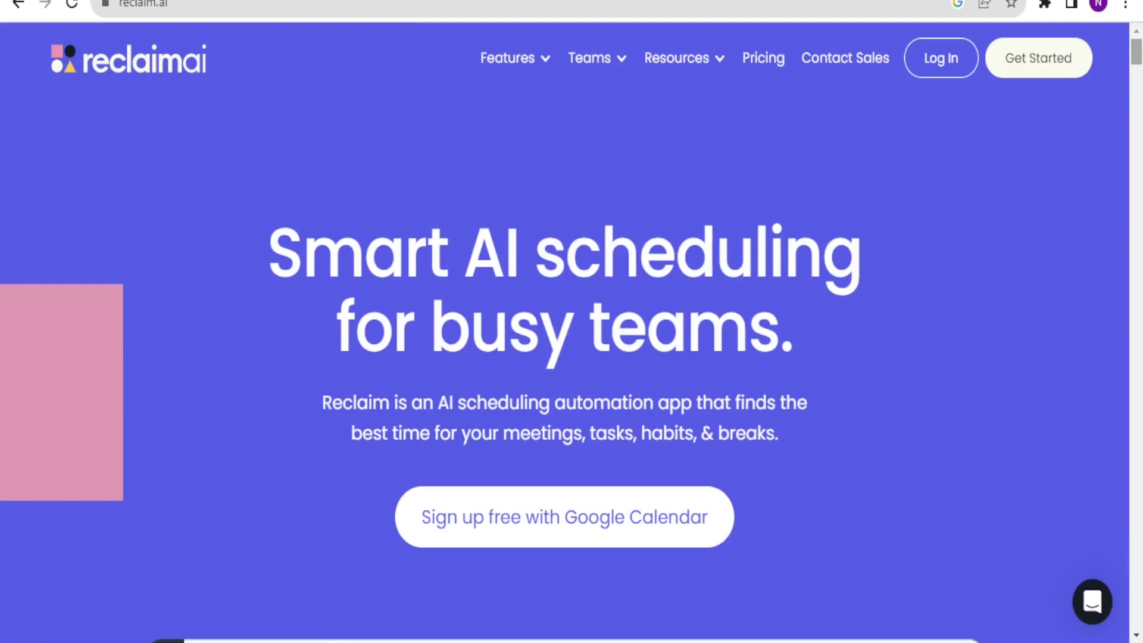
left_click(566, 10)
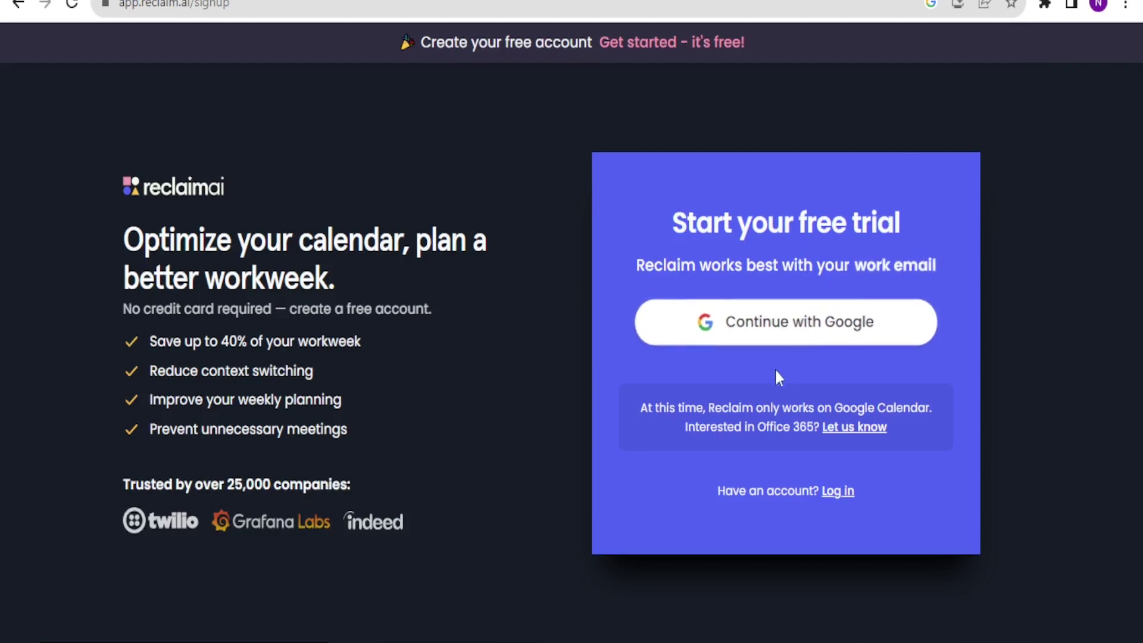
left_click(802, 335)
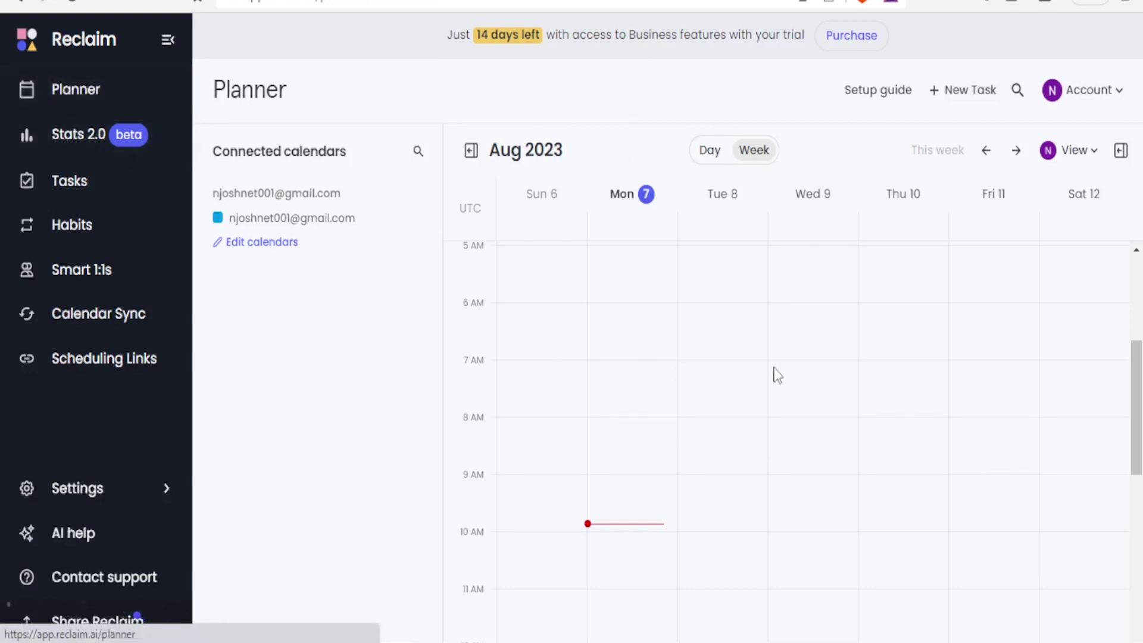
scroll(1134, 407, "down", 6)
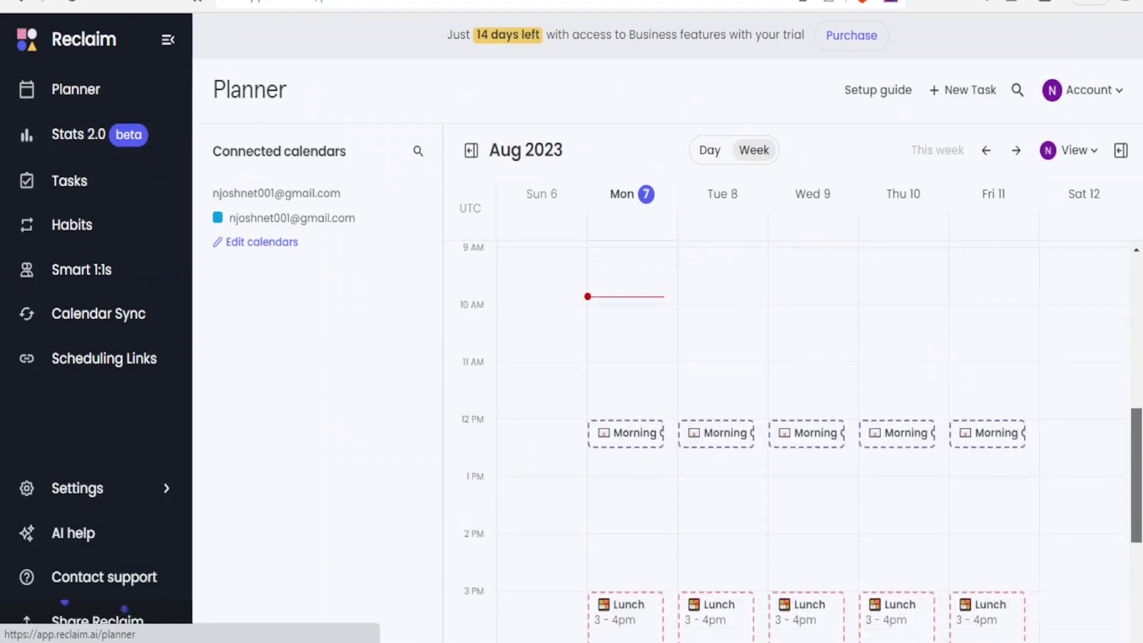
scroll(797, 440, "down", 3)
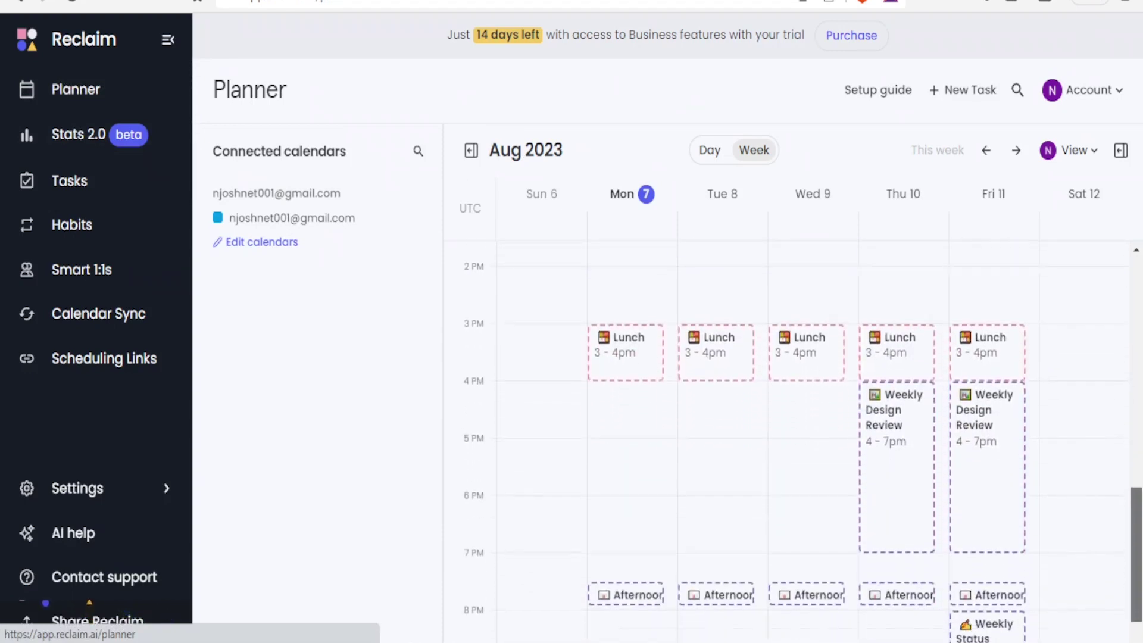
scroll(802, 443, "up", 2)
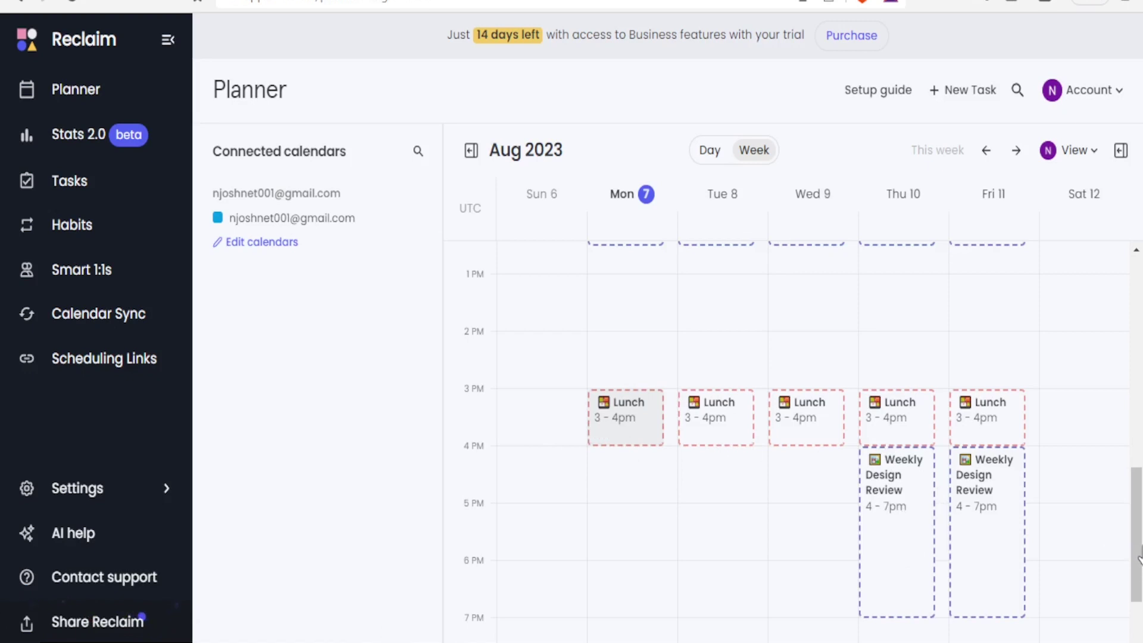
left_click_drag(1139, 483, 1137, 325)
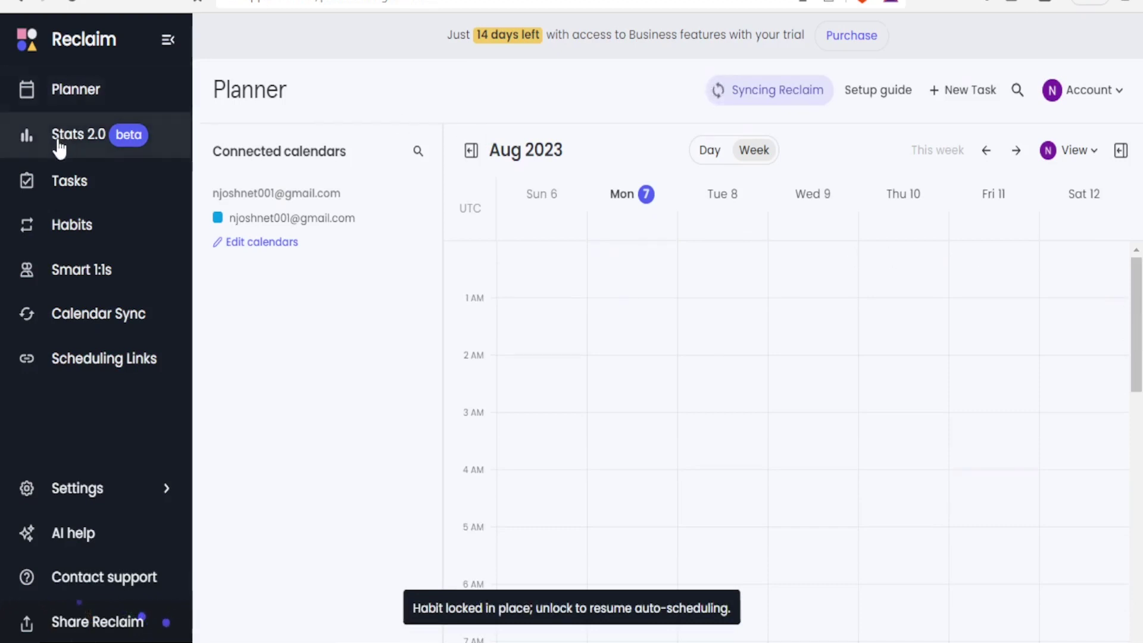
Switch from the Planner to the Tasks page, which shows an empty Open list.
left_click(53, 189)
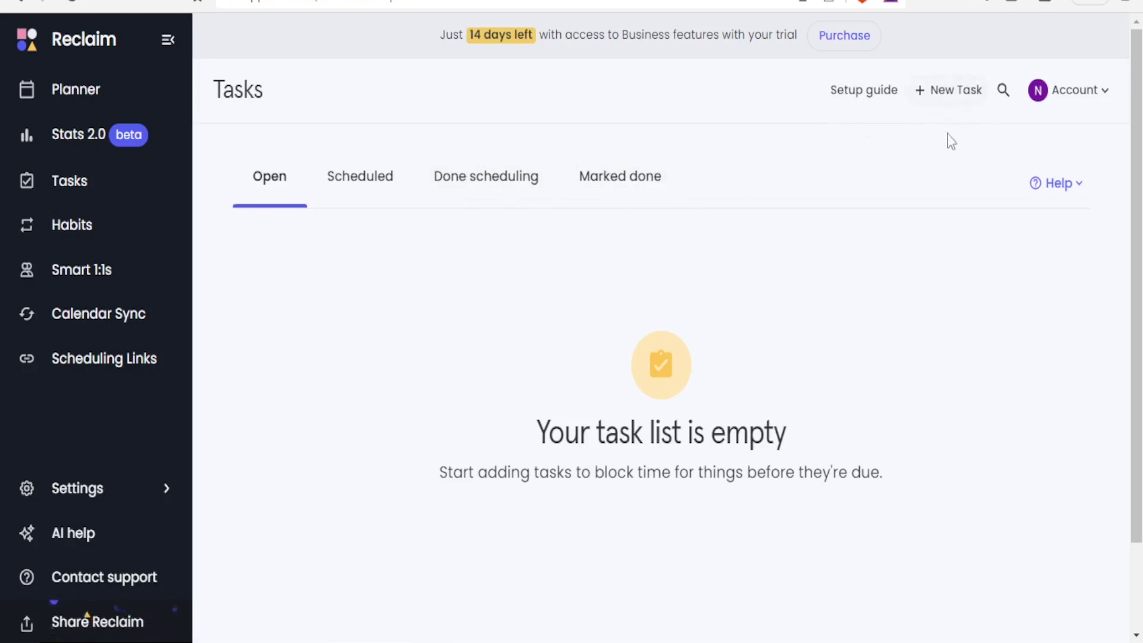
Start a new task named 'Edit Youtube Videos' with a 3 hr duration.
left_click(932, 95)
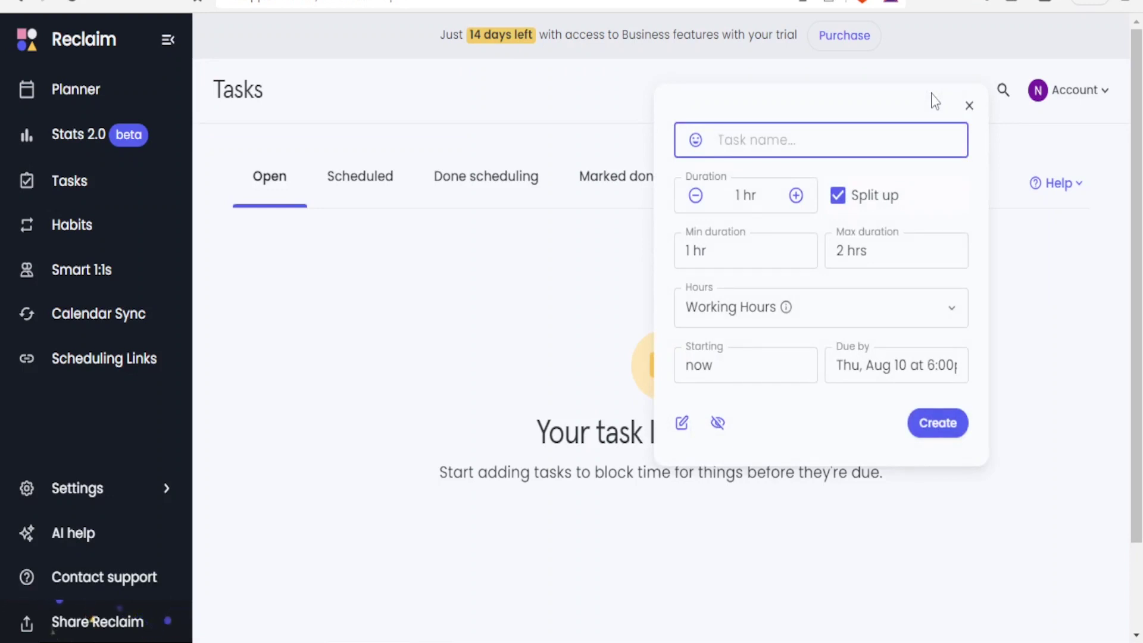
type("Edit")
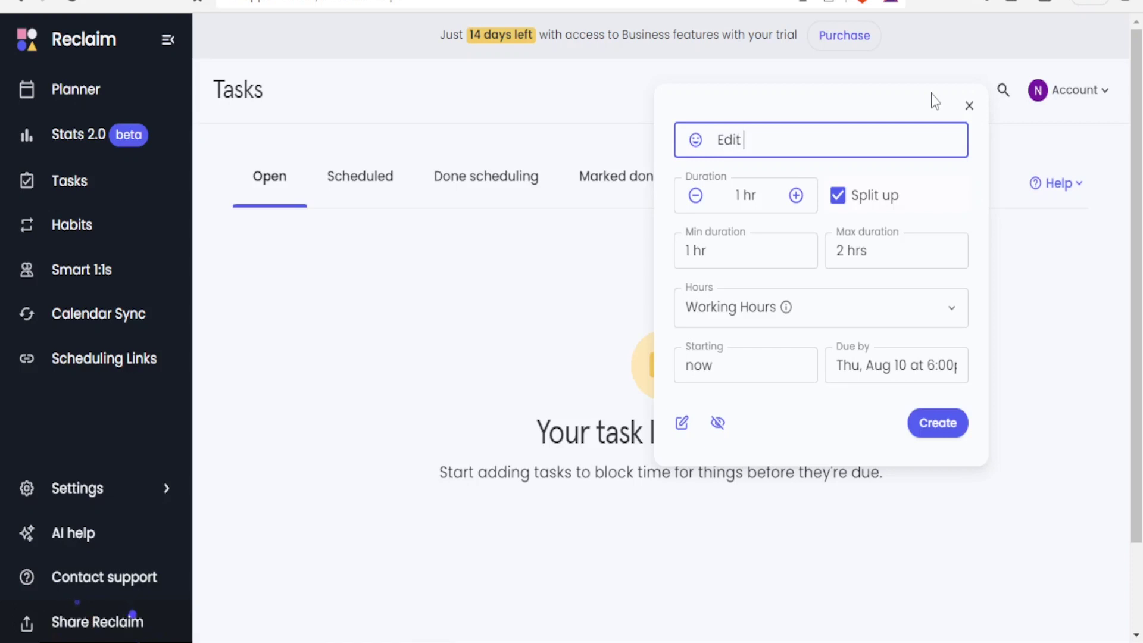
type(" Youtube ")
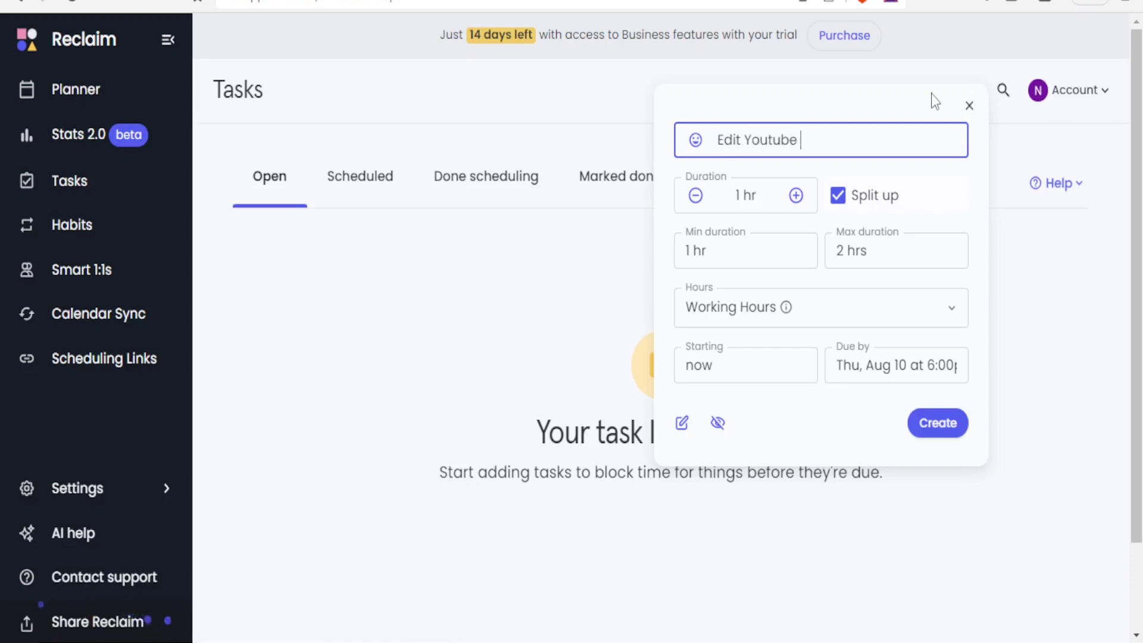
type("Videos")
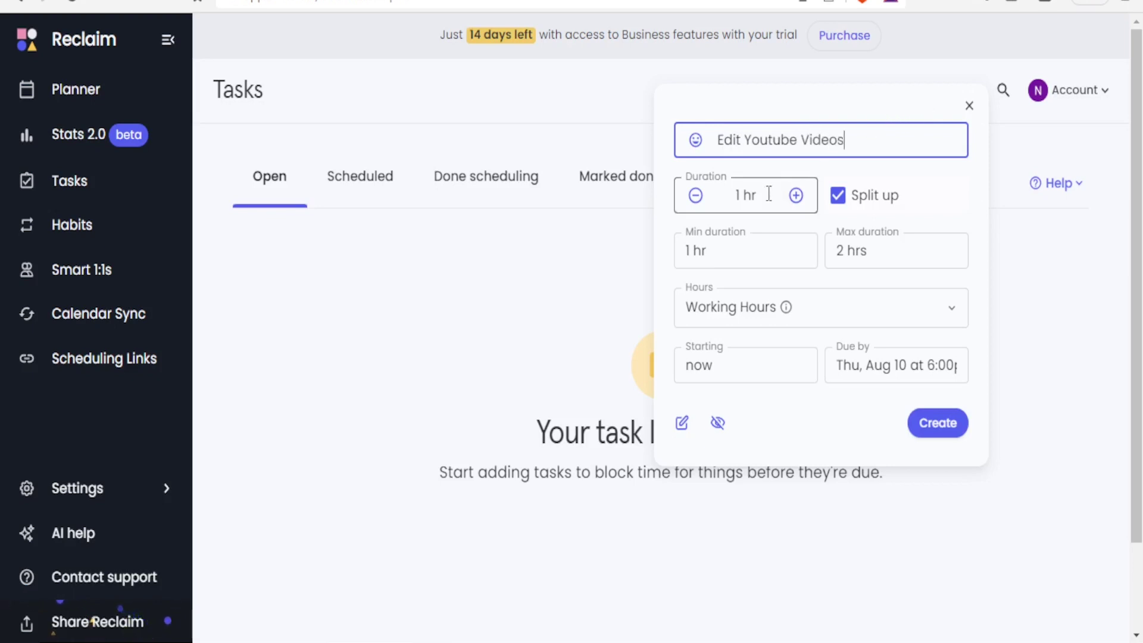
left_click(740, 195)
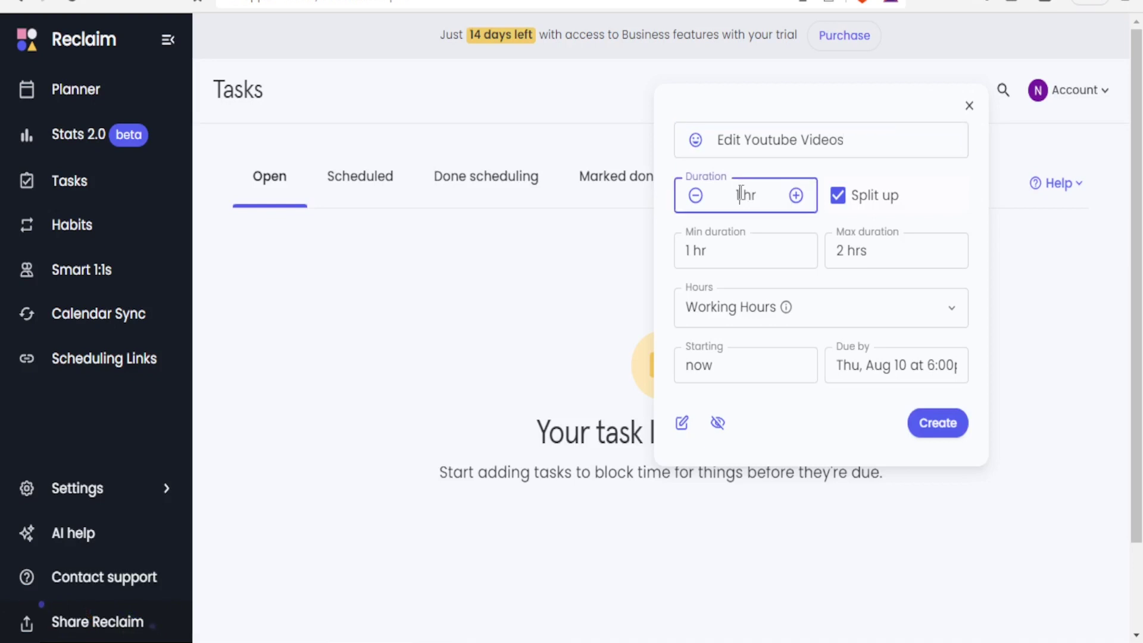
key("BackSpace")
type("3")
Keep the task split up into chunks of 1 to 2 hours.
left_click(839, 201)
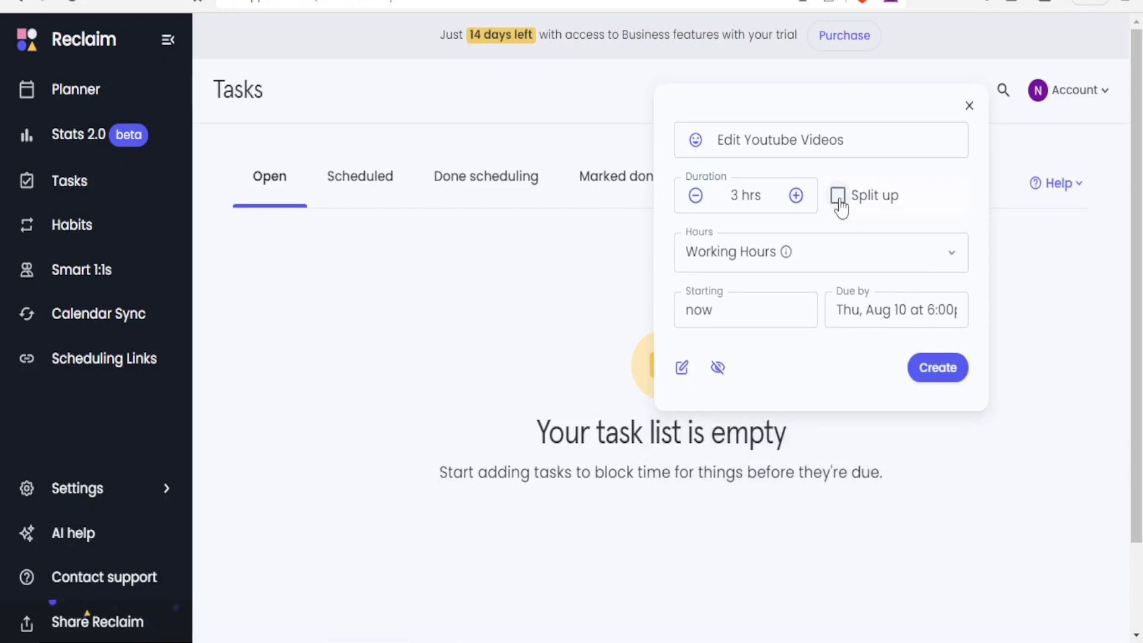
left_click(839, 200)
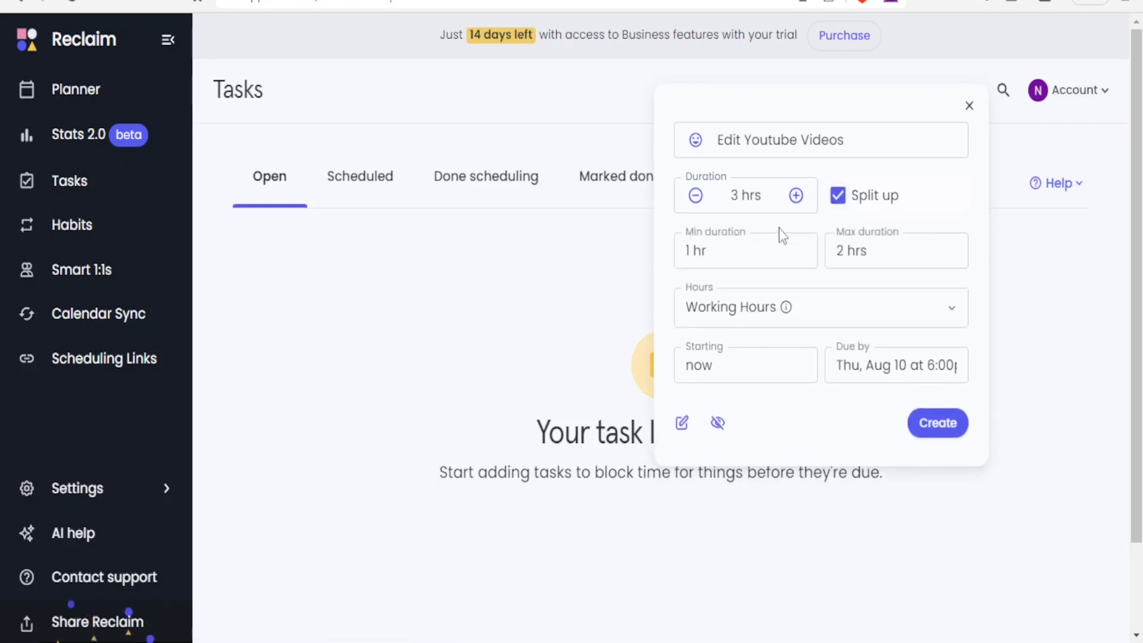
left_click(706, 261)
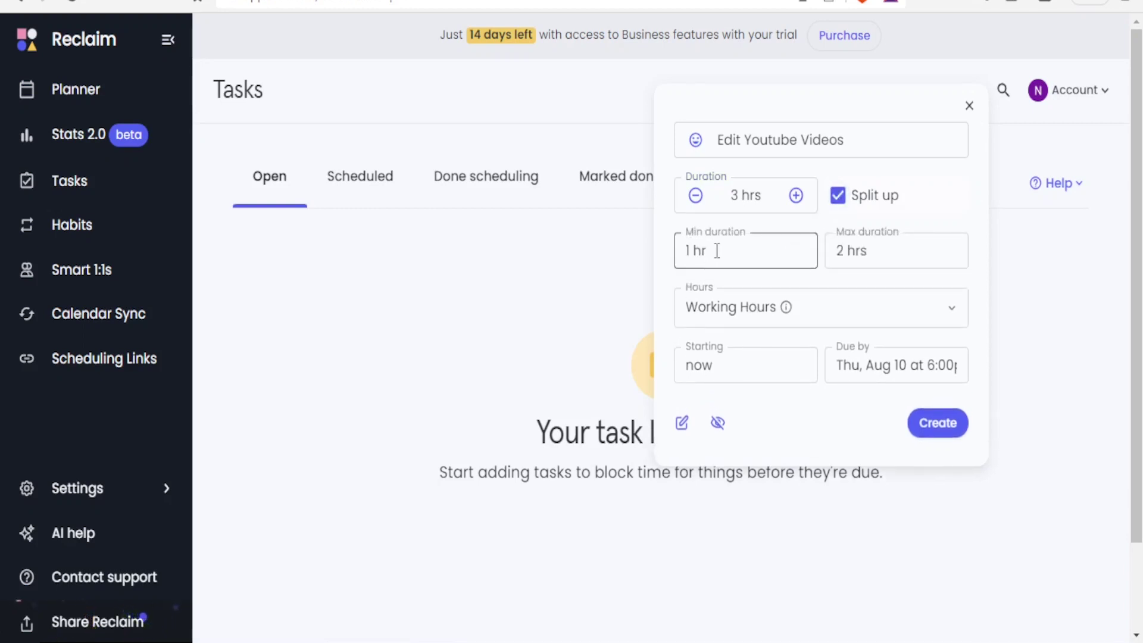
left_click(877, 253)
left_click(842, 202)
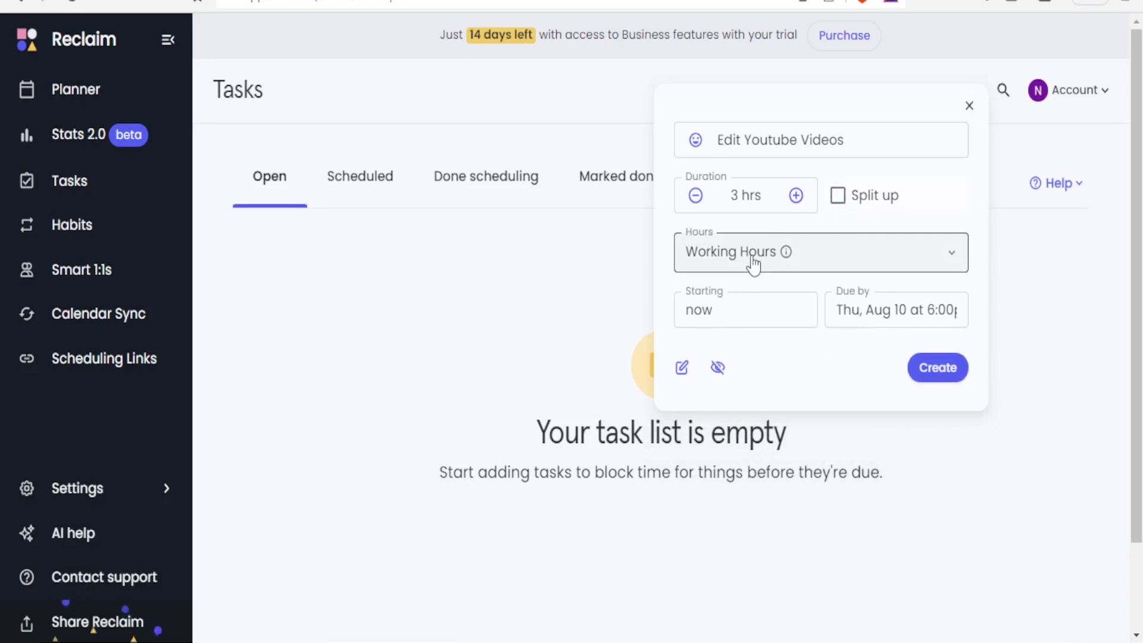
left_click(838, 196)
left_click(723, 254)
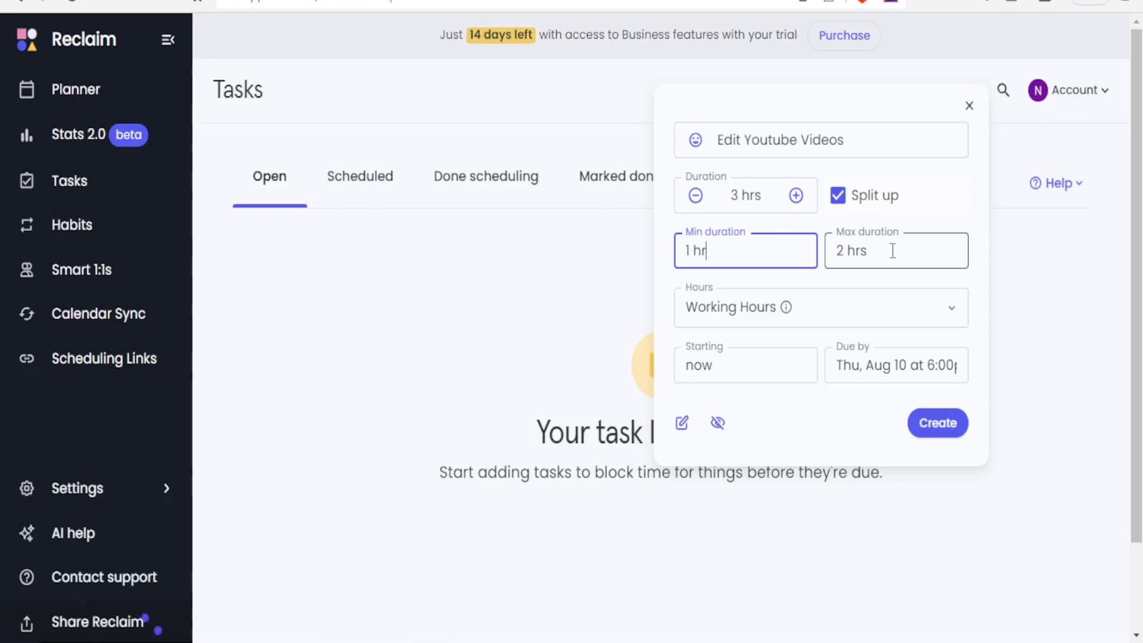
left_click(850, 248)
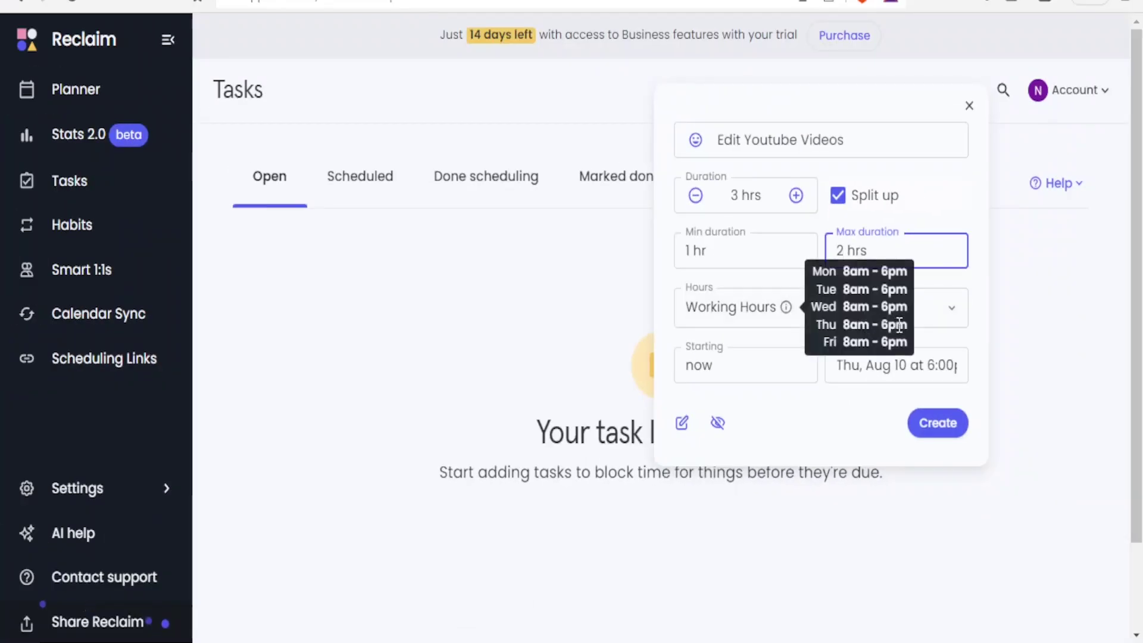
Try Personal Hours, then keep the task scheduled during Working Hours.
left_click(947, 313)
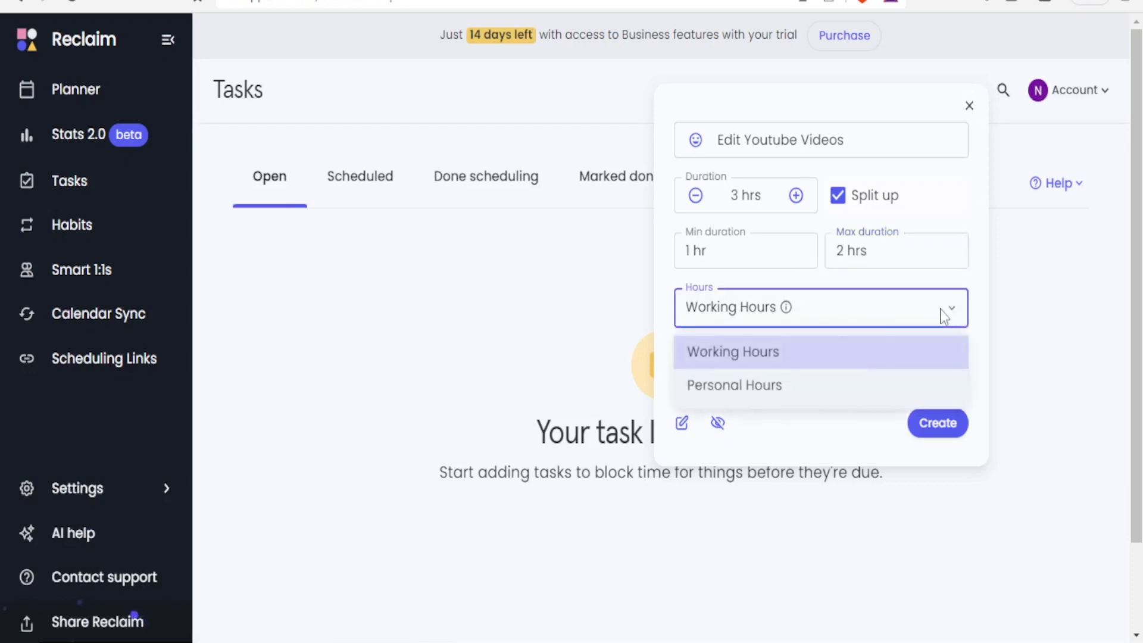
left_click(747, 387)
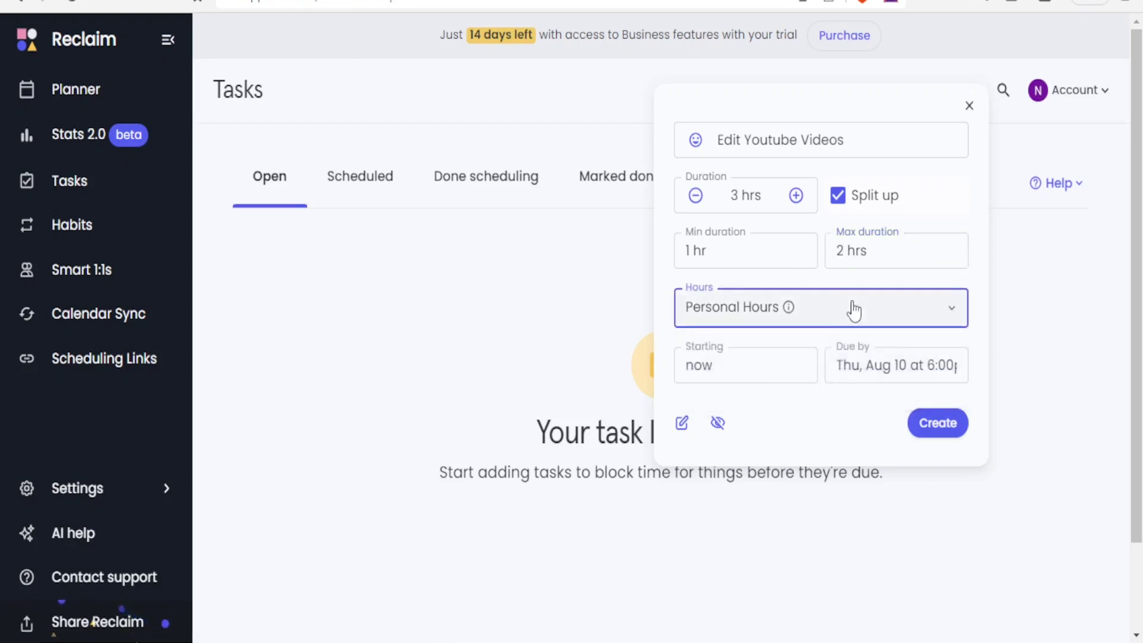
left_click(929, 315)
left_click(776, 351)
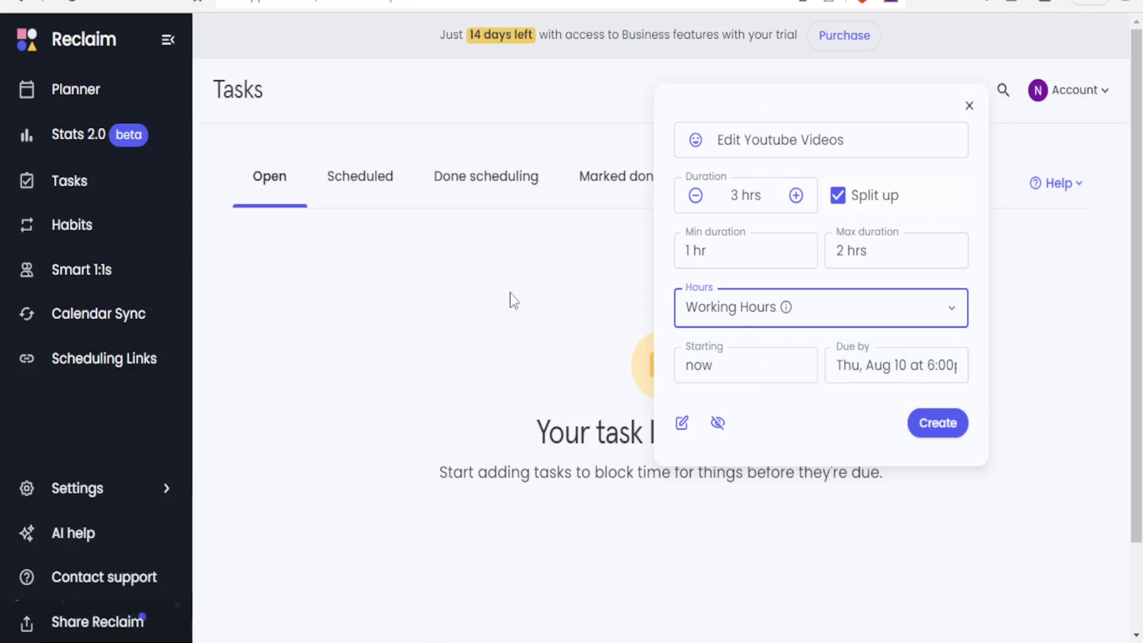
Set the task's start date to Tuesday, Aug 8.
left_click(726, 371)
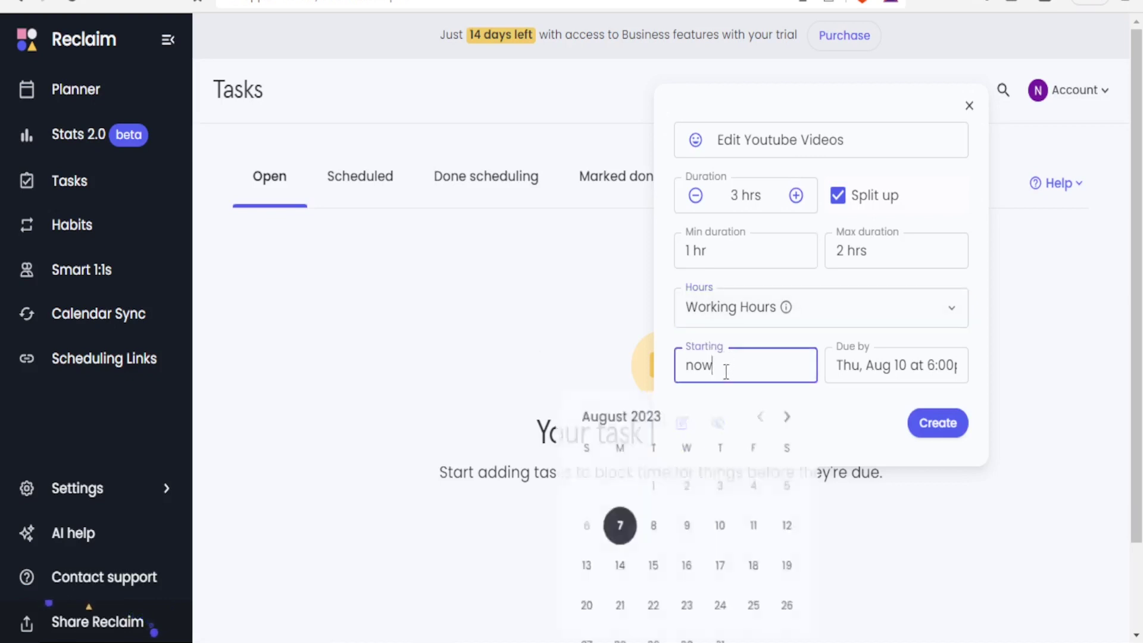
left_click(852, 363)
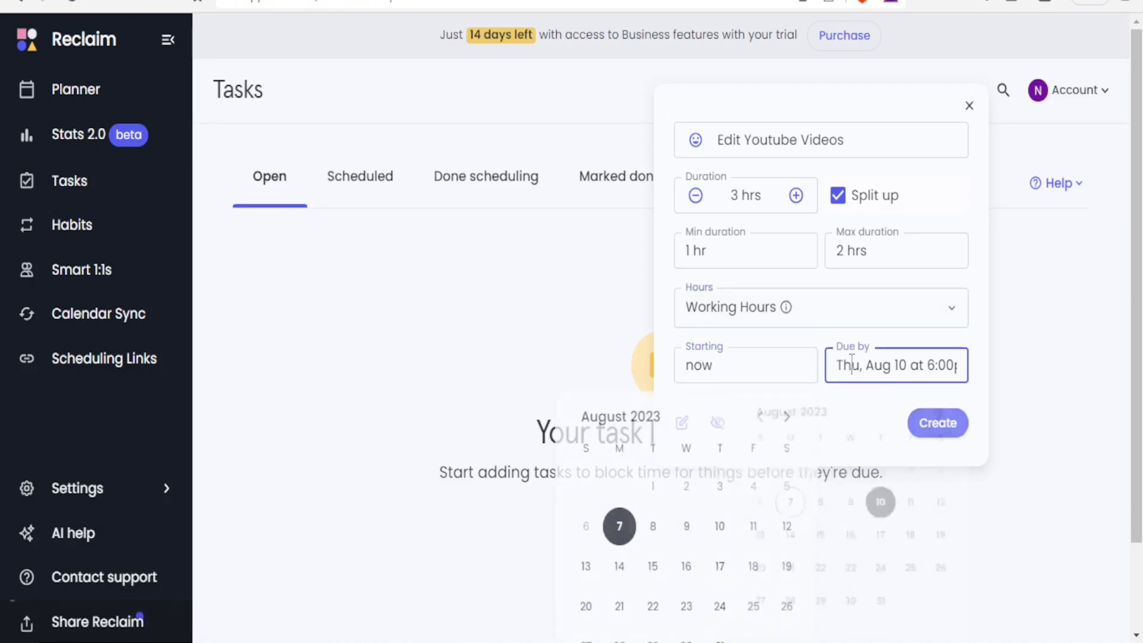
left_click(765, 364)
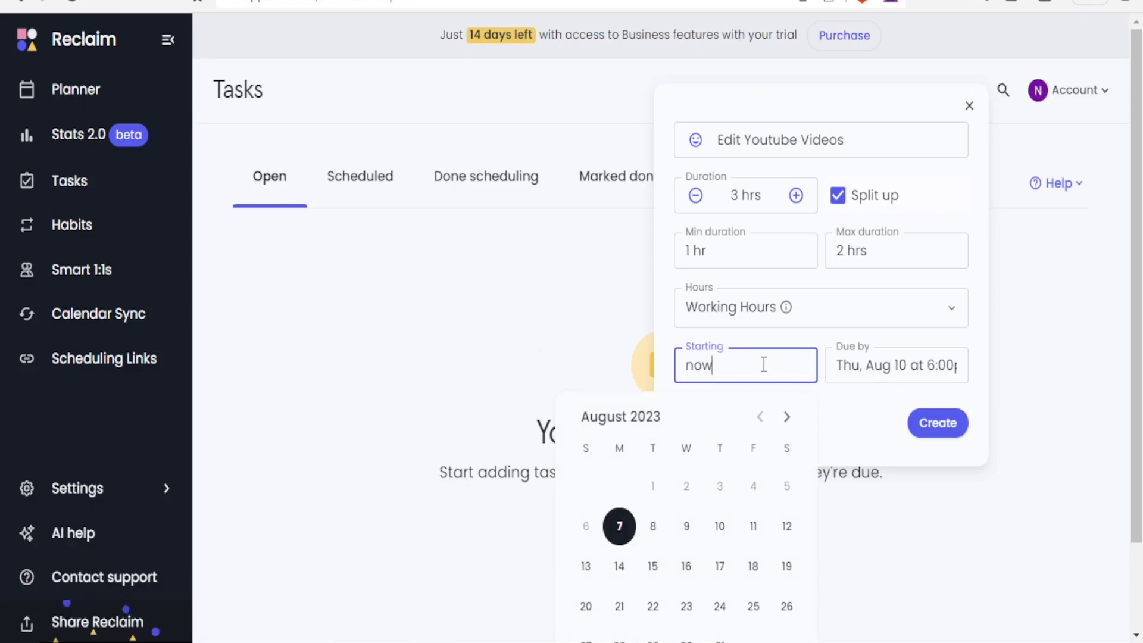
left_click(651, 528)
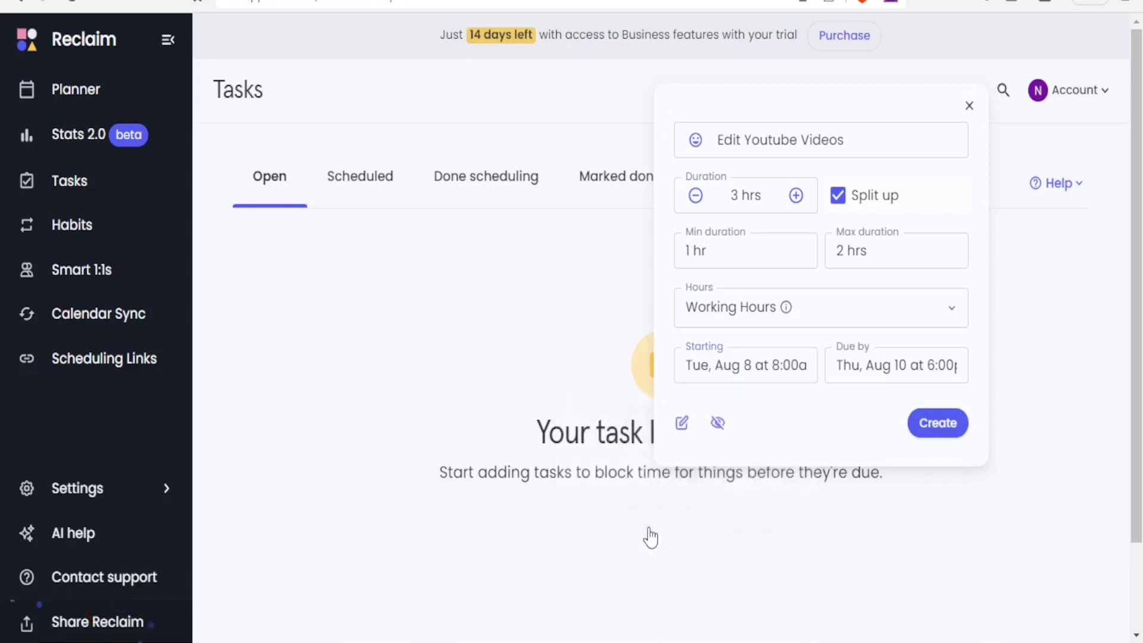
Add the note 'This videos need graphics' to the task.
left_click(683, 424)
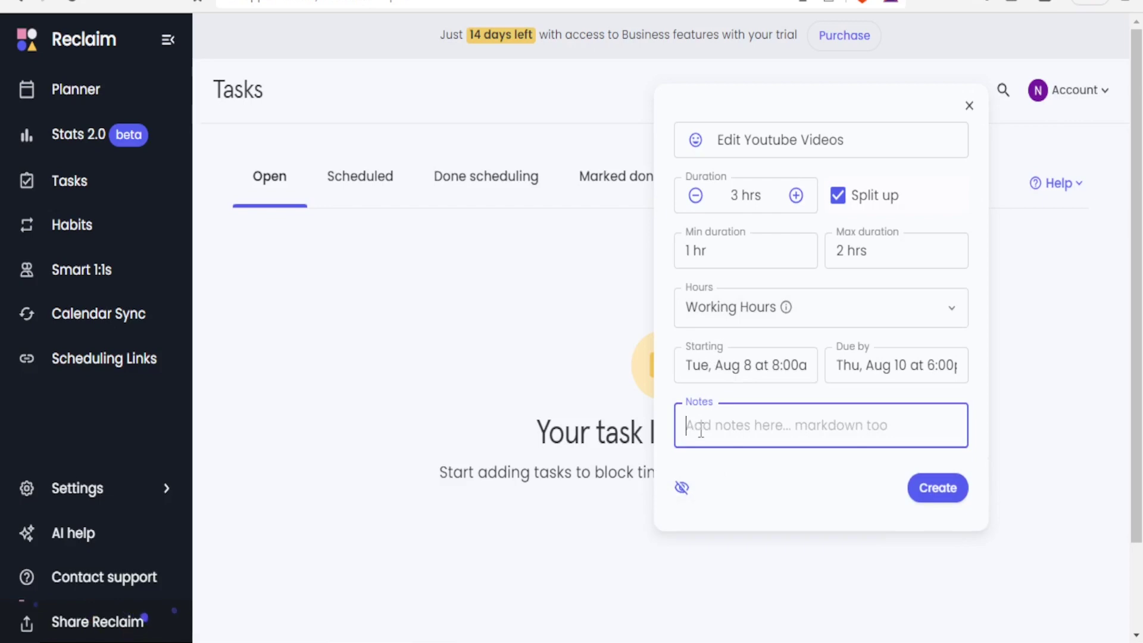
type("This")
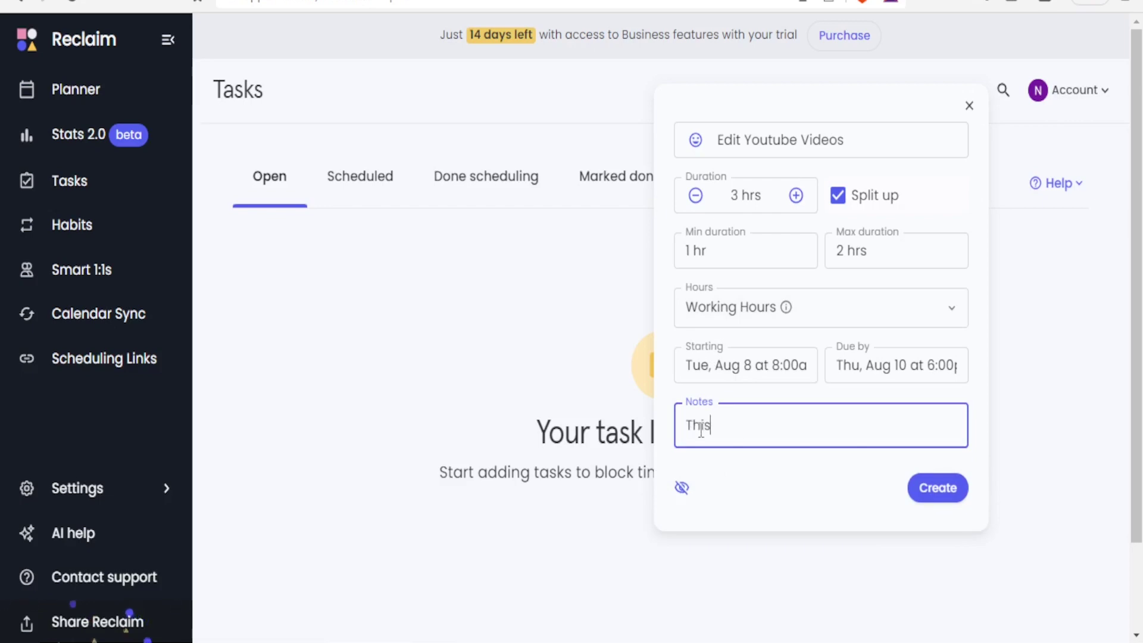
type("videos need graphi")
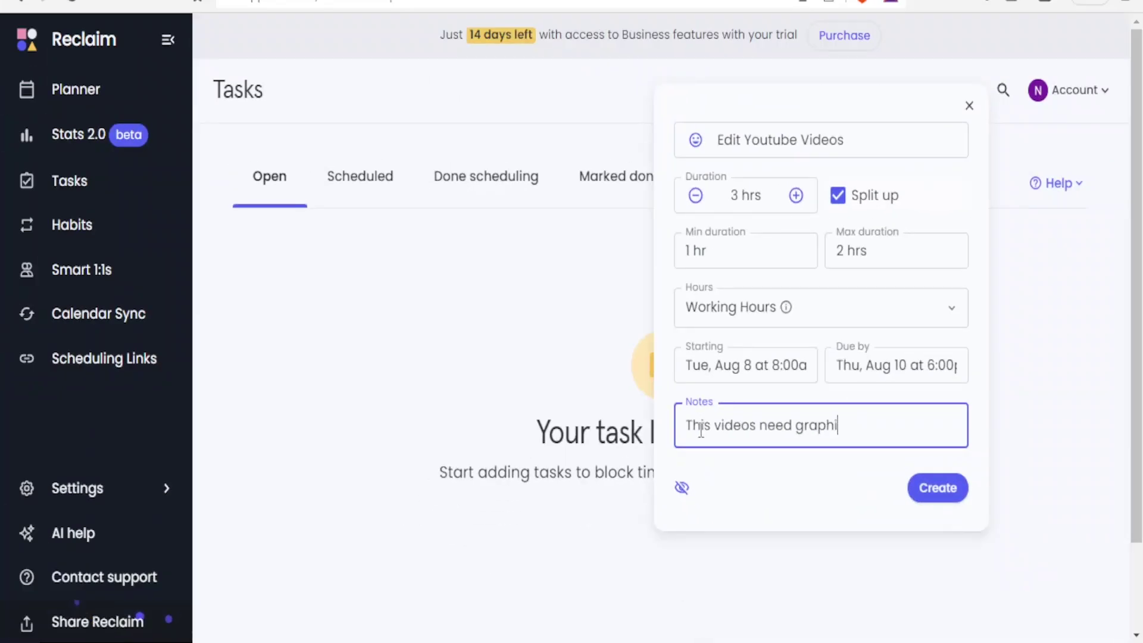
type("cs")
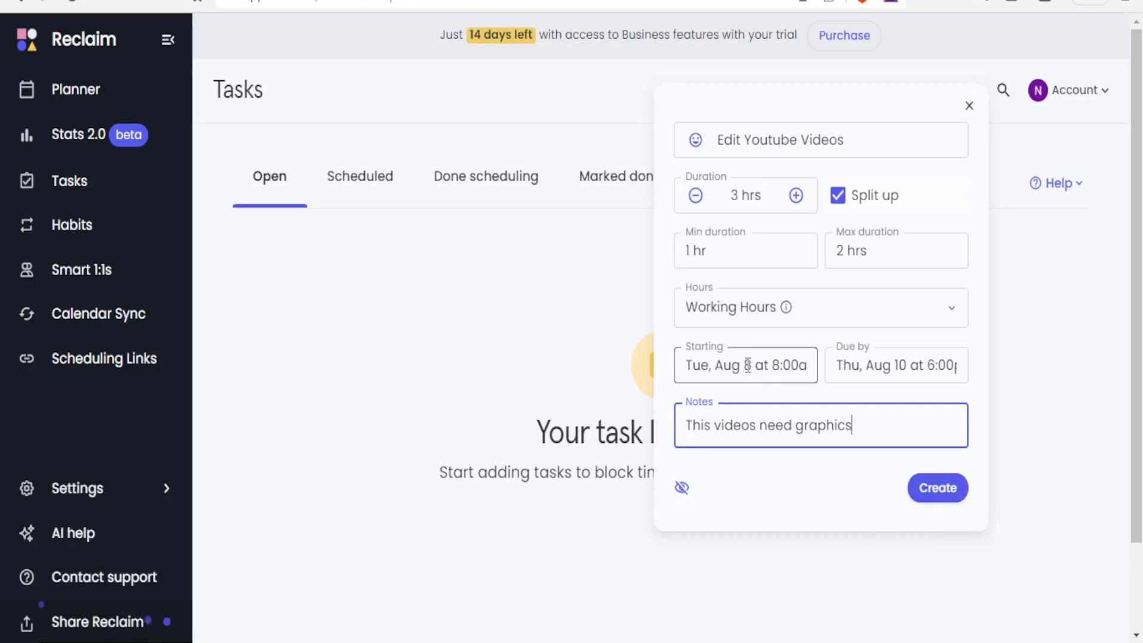
Make the task due Wednesday, Aug 9 and create it.
left_click(906, 365)
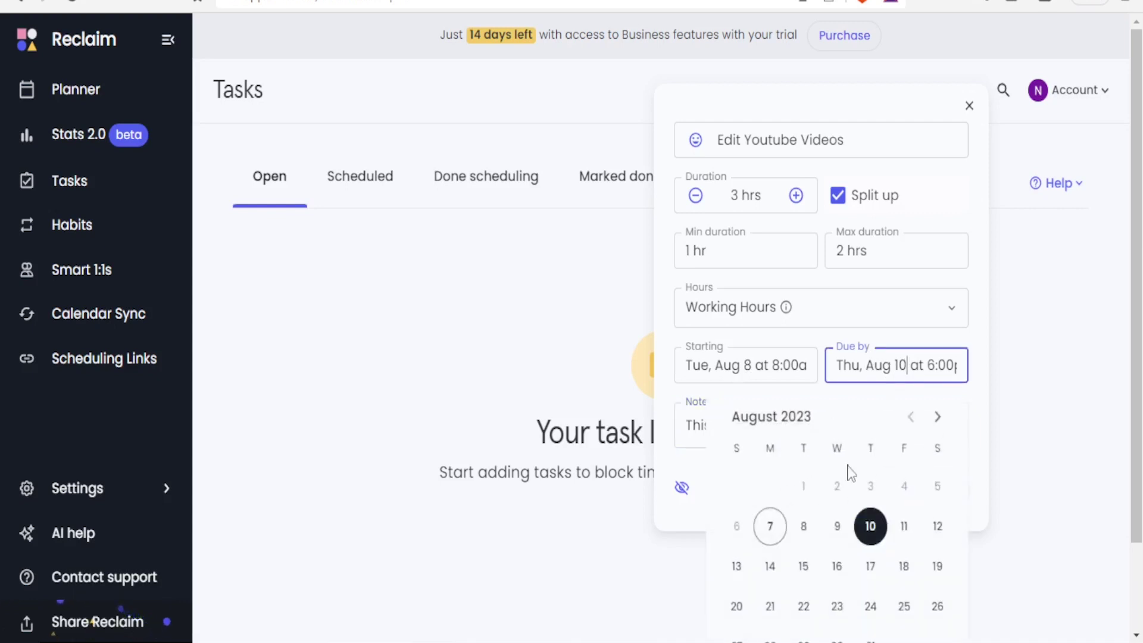
left_click(836, 527)
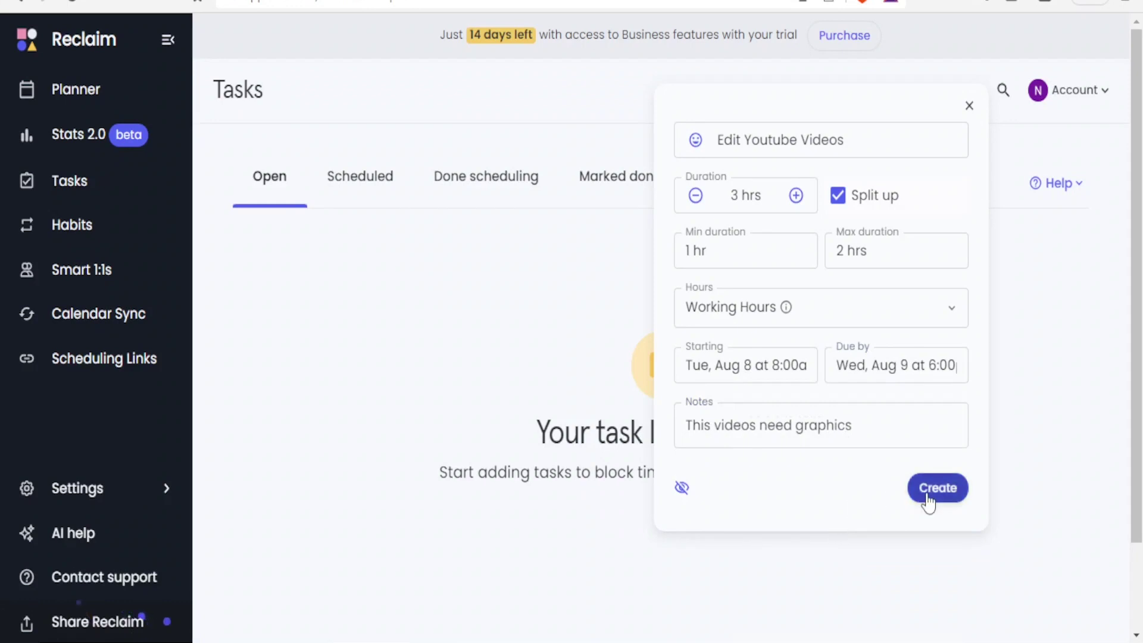
left_click(931, 499)
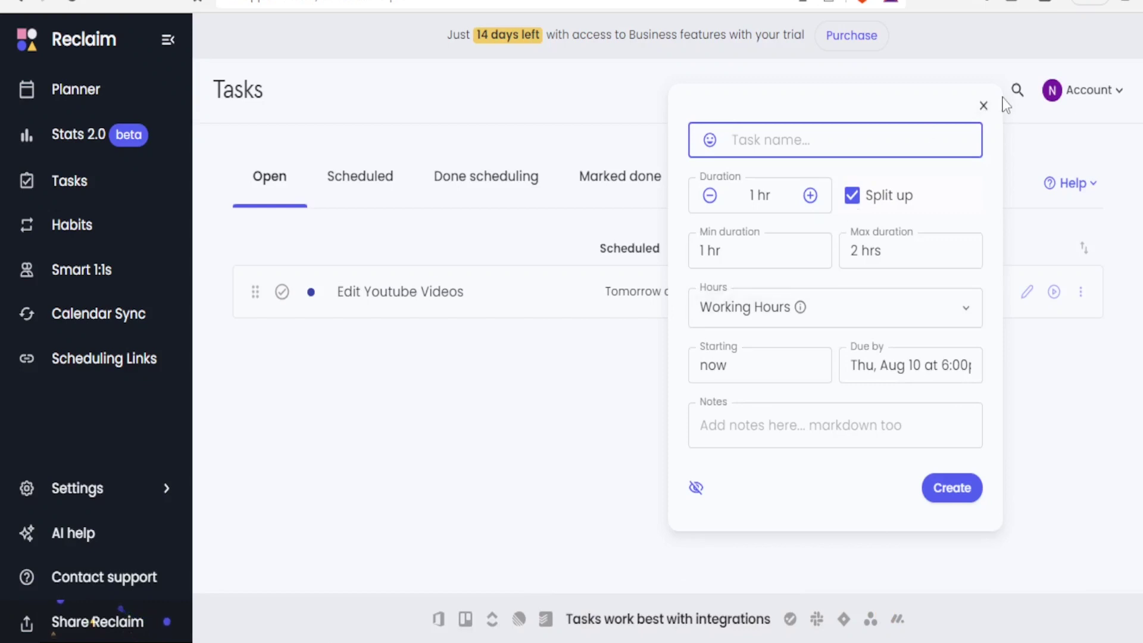
Close the task form, check the Scheduled and Done tabs, then return to the week Planner.
left_click(983, 106)
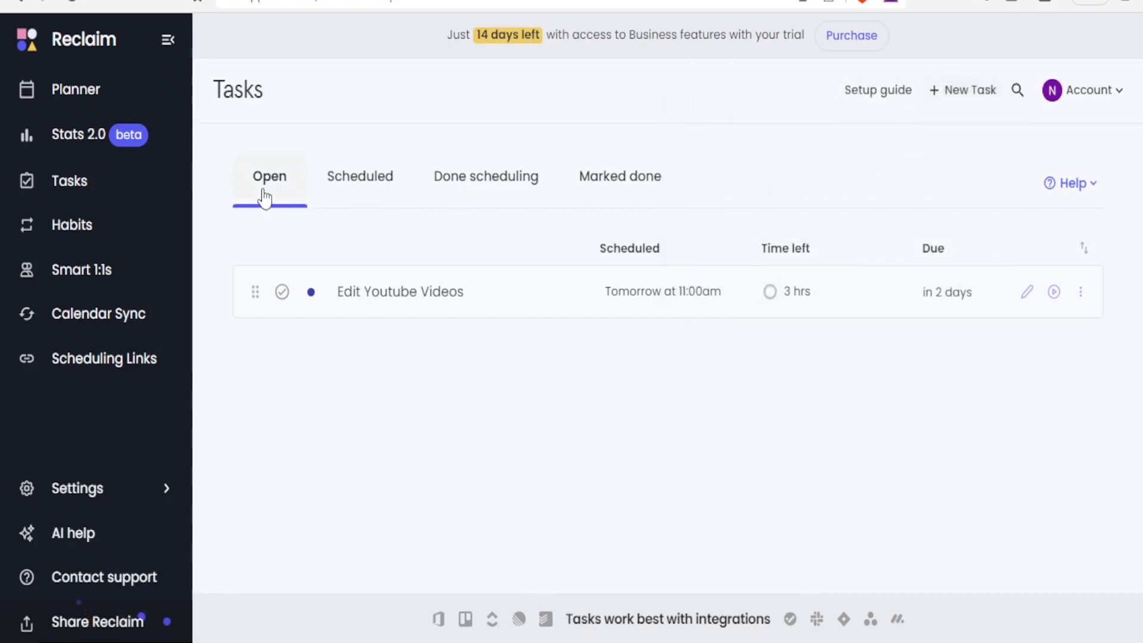
left_click(373, 182)
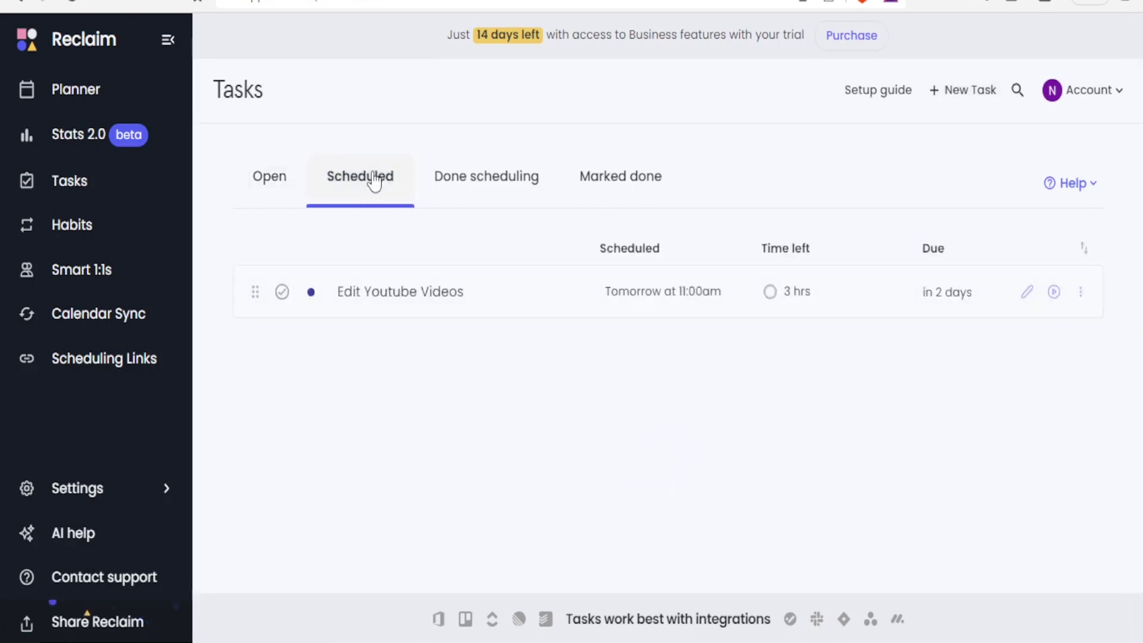
left_click(480, 205)
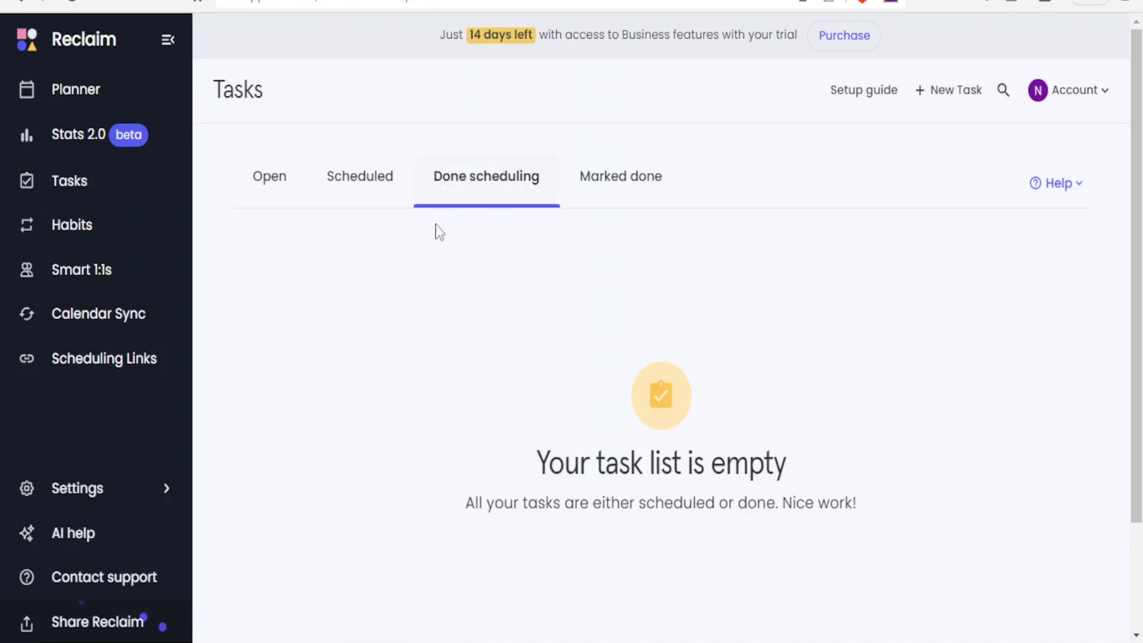
left_click(72, 96)
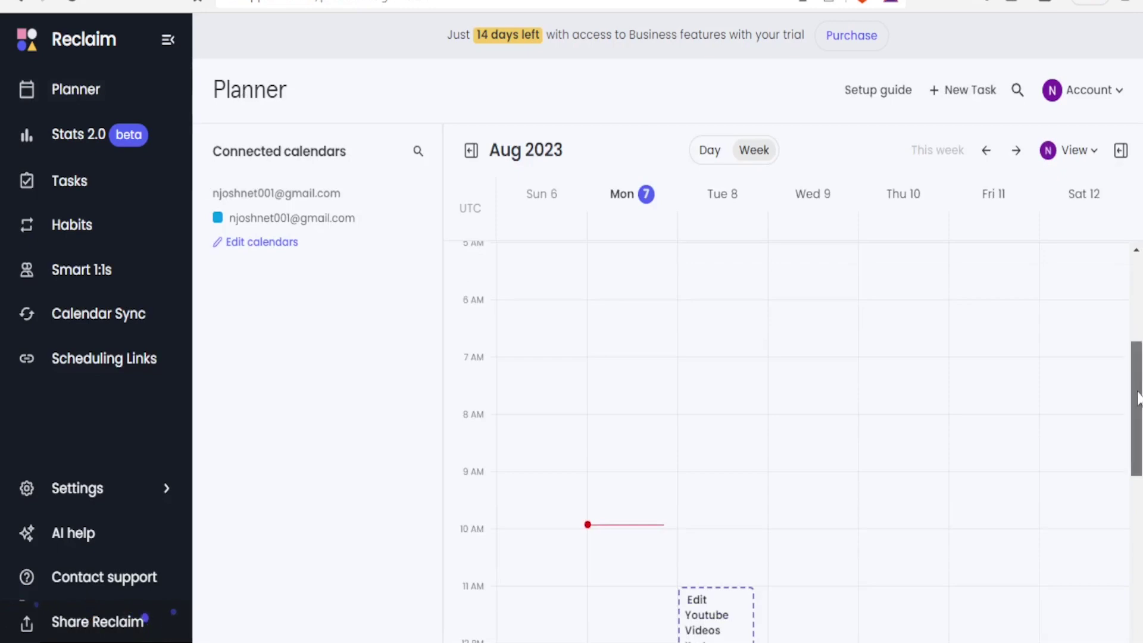
left_click_drag(1137, 397, 1137, 427)
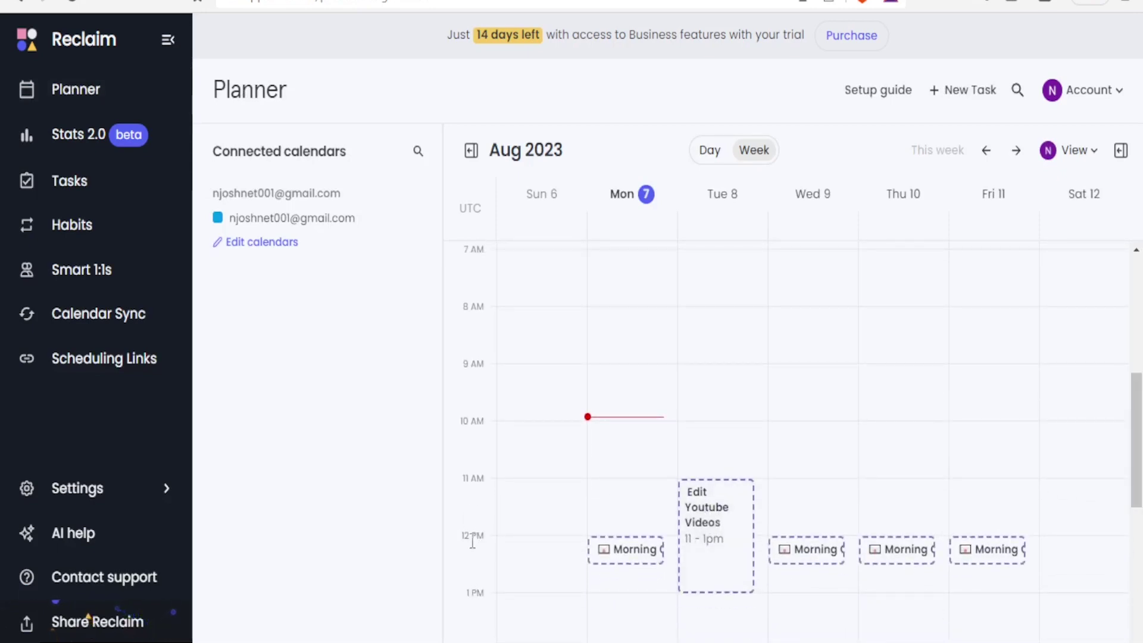
View the Edit Youtube Videos event details, then go back to Tasks and start a blank task.
left_click(714, 527)
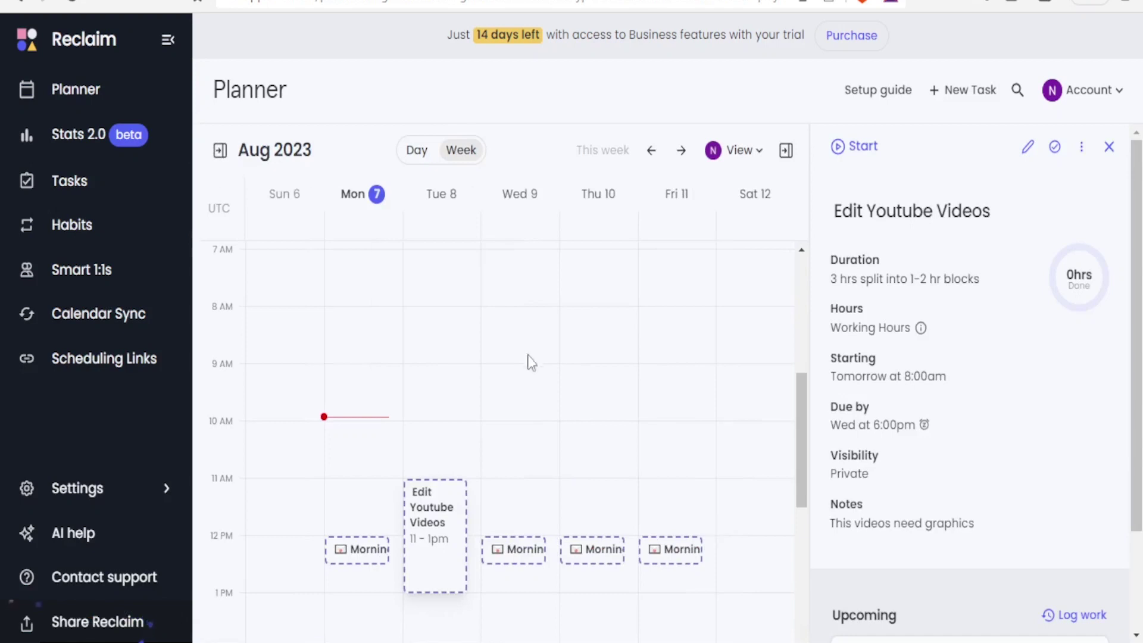
left_click(61, 184)
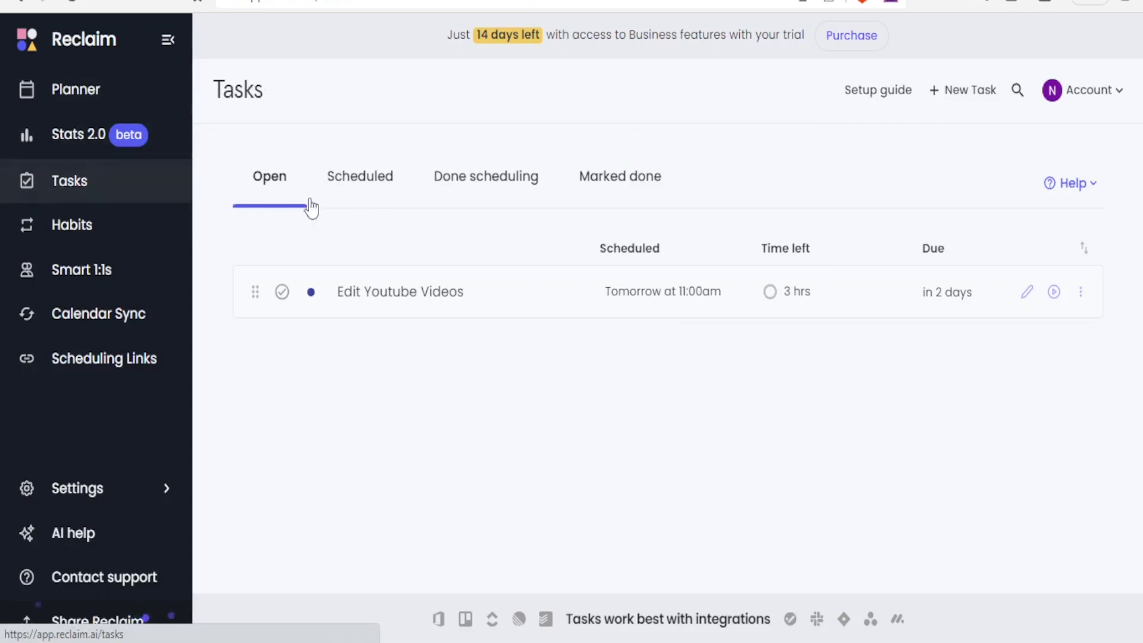
left_click(957, 94)
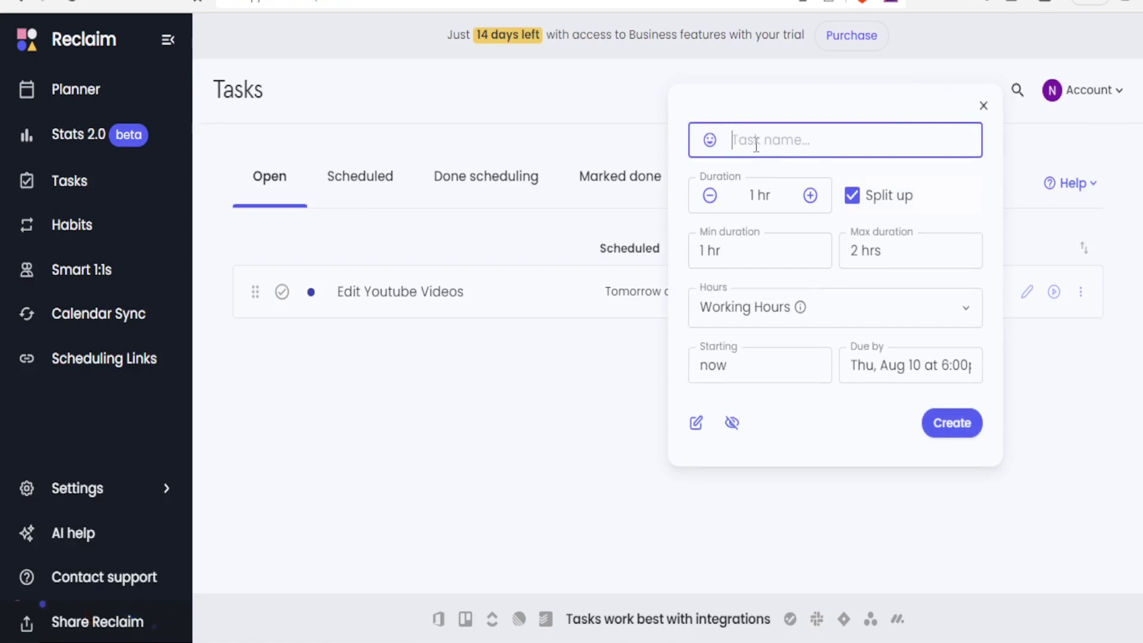
Create a 1 hr unsplit 'Photoshop Edits' task due Monday, Aug 7.
type("Photoshop Edits")
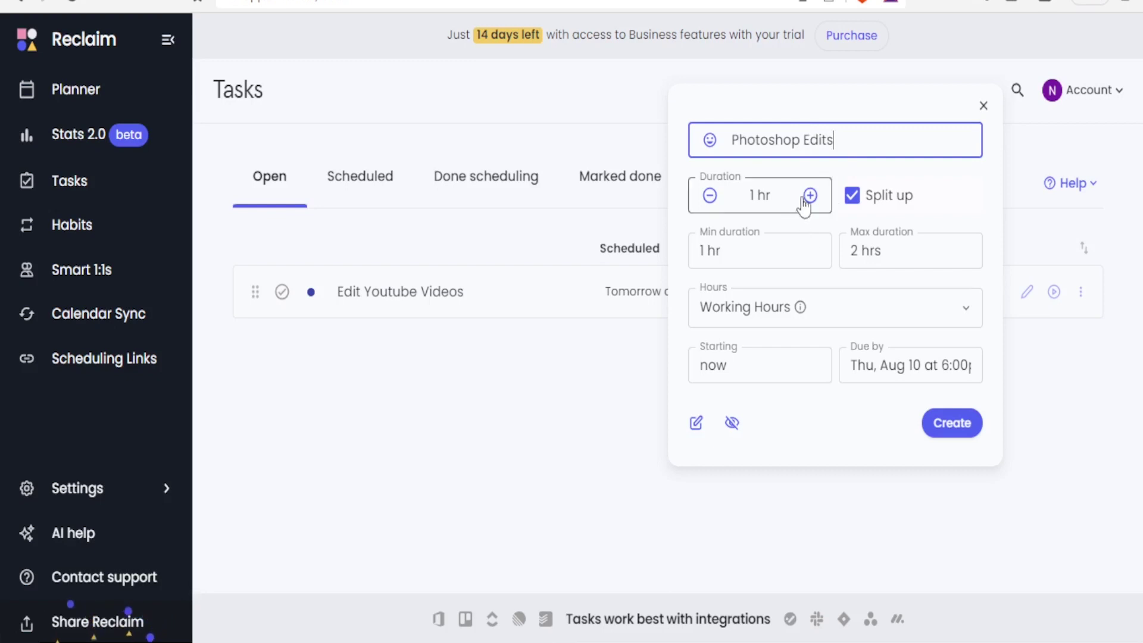
left_click(855, 197)
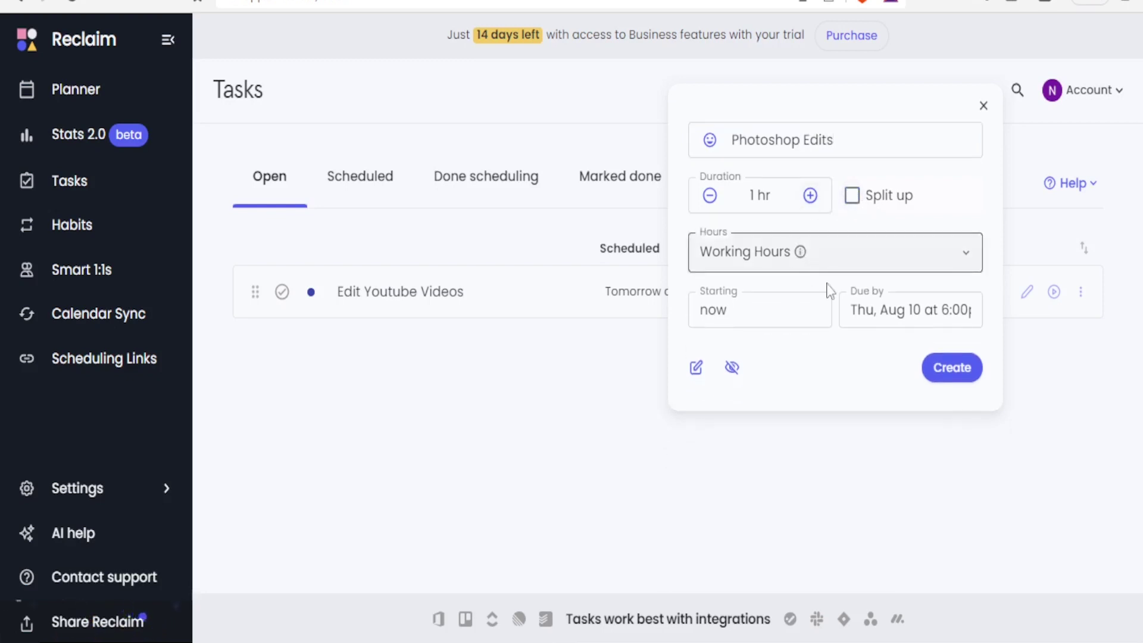
left_click(883, 314)
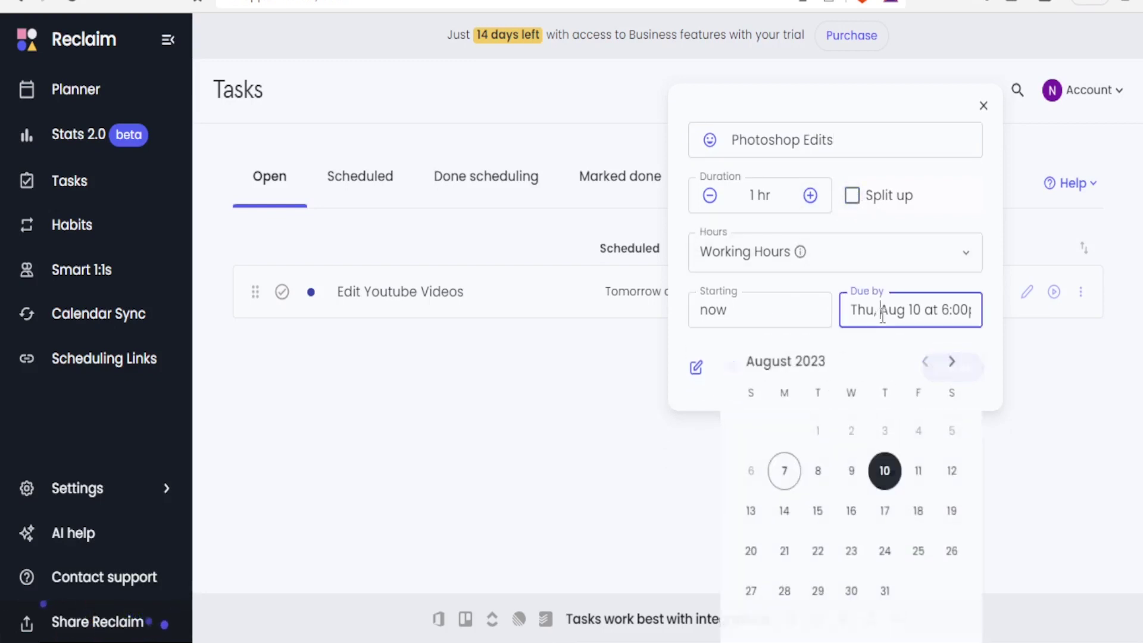
left_click(784, 473)
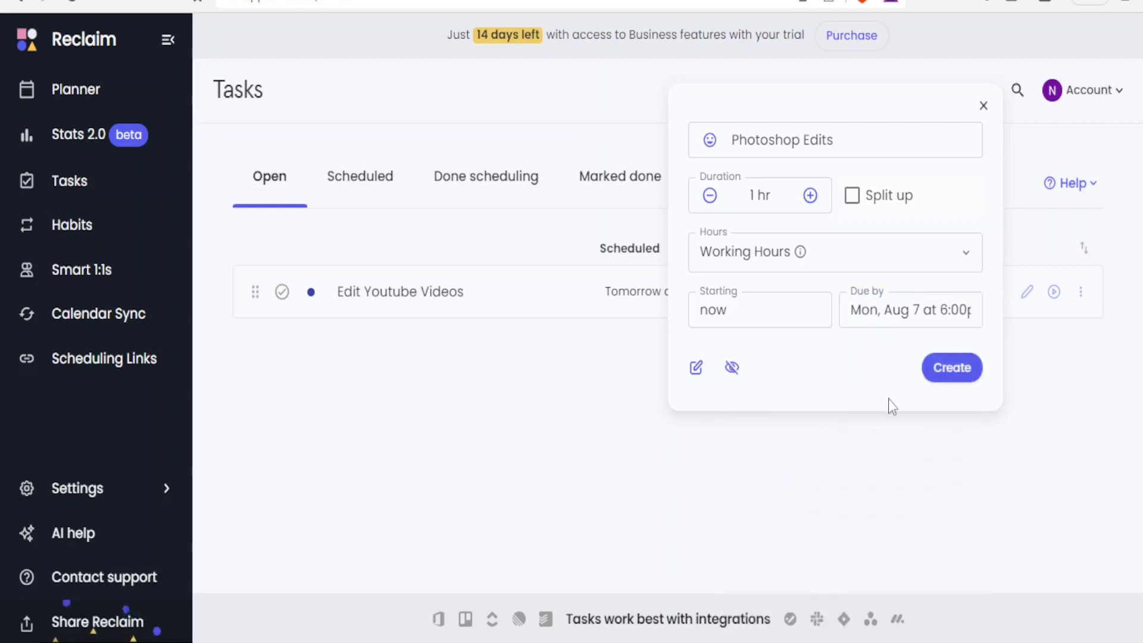
left_click(939, 381)
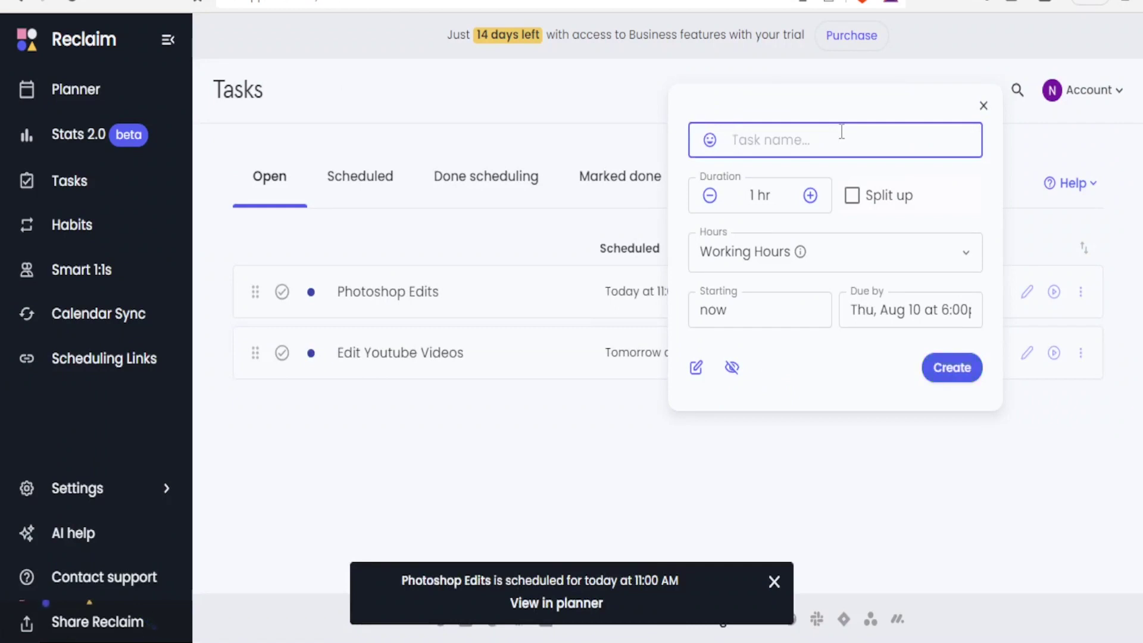
Create a 1 hr 'ABC Task' due Monday, Aug 7, scheduled today at 12 PM.
type("ABC Task")
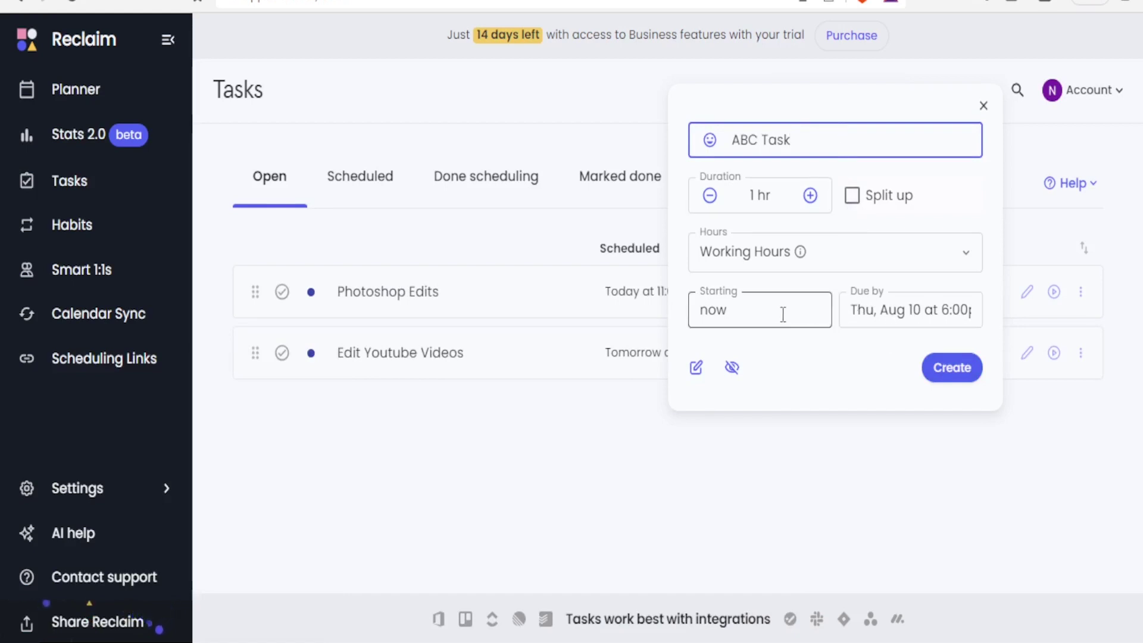
left_click(893, 314)
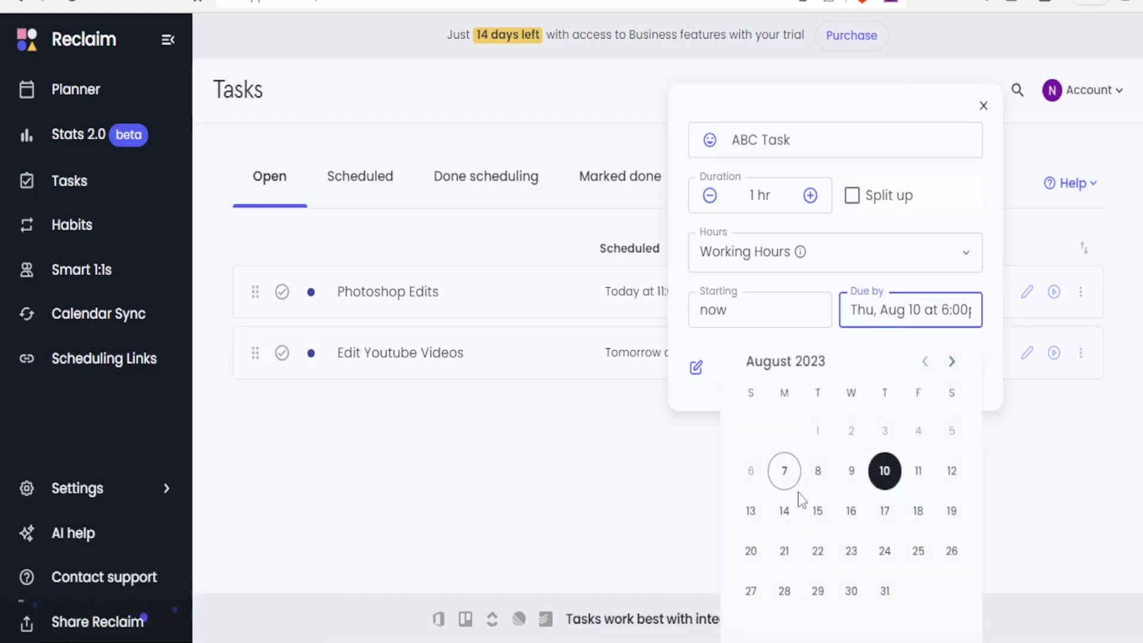
left_click(786, 473)
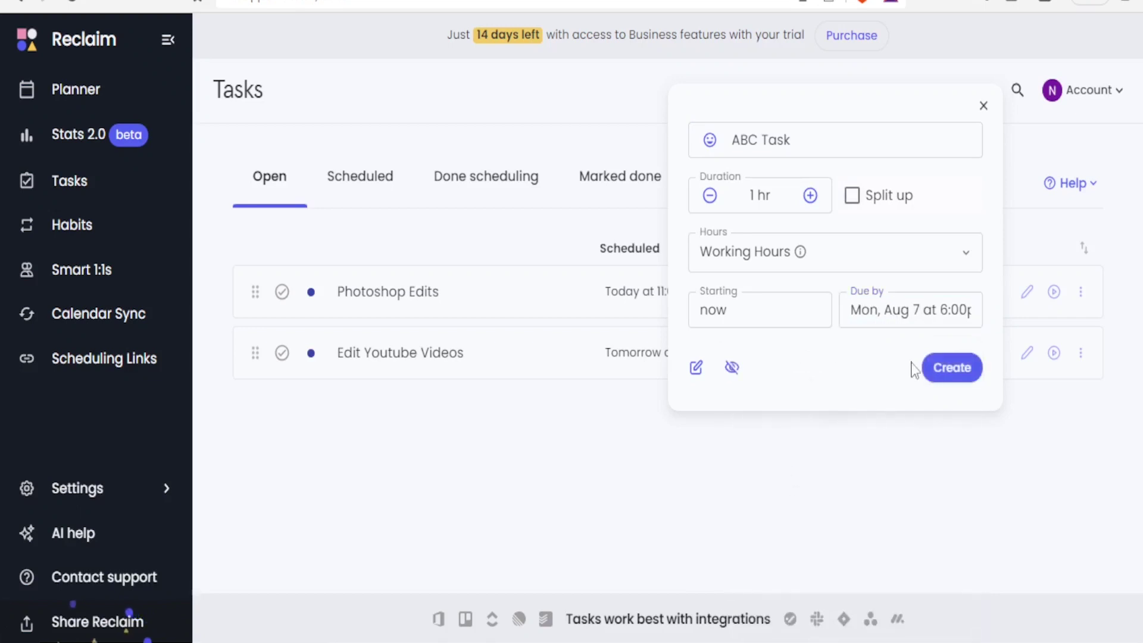
left_click(947, 369)
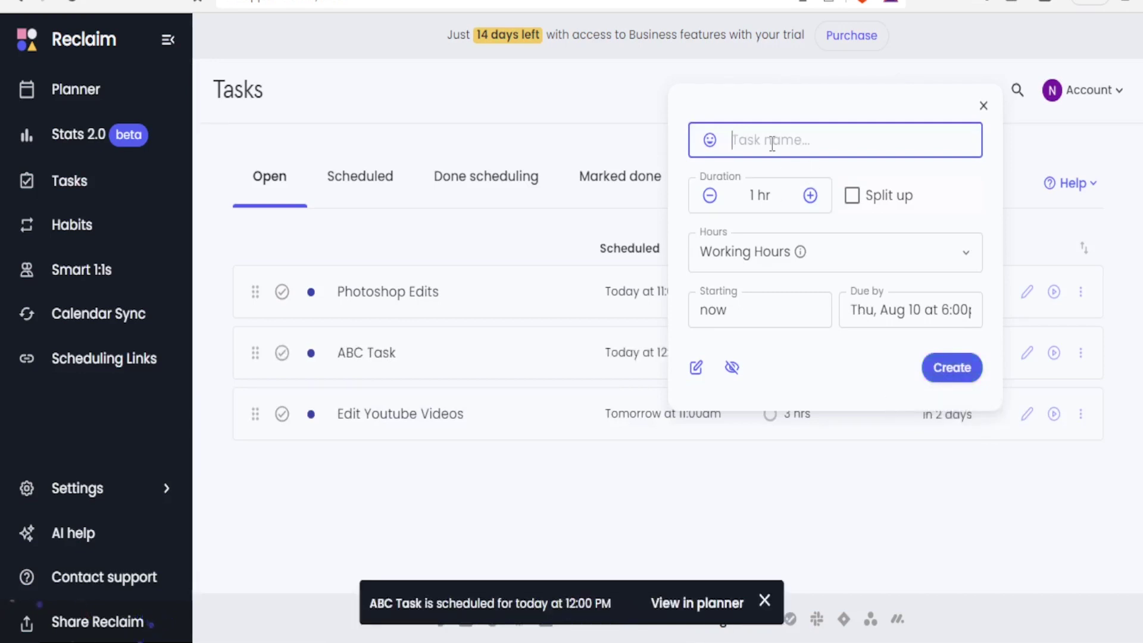
Create a 3 hr 'XYZ' task due Aug 7, then close the new-task form.
type("XYZ")
left_click(758, 195)
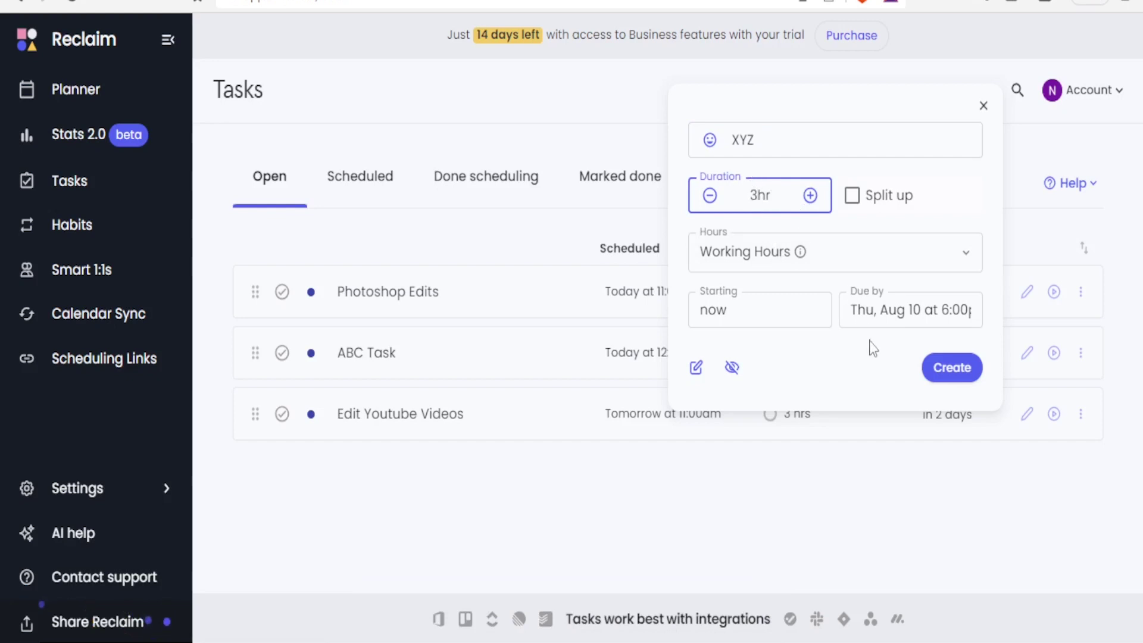
left_click(877, 311)
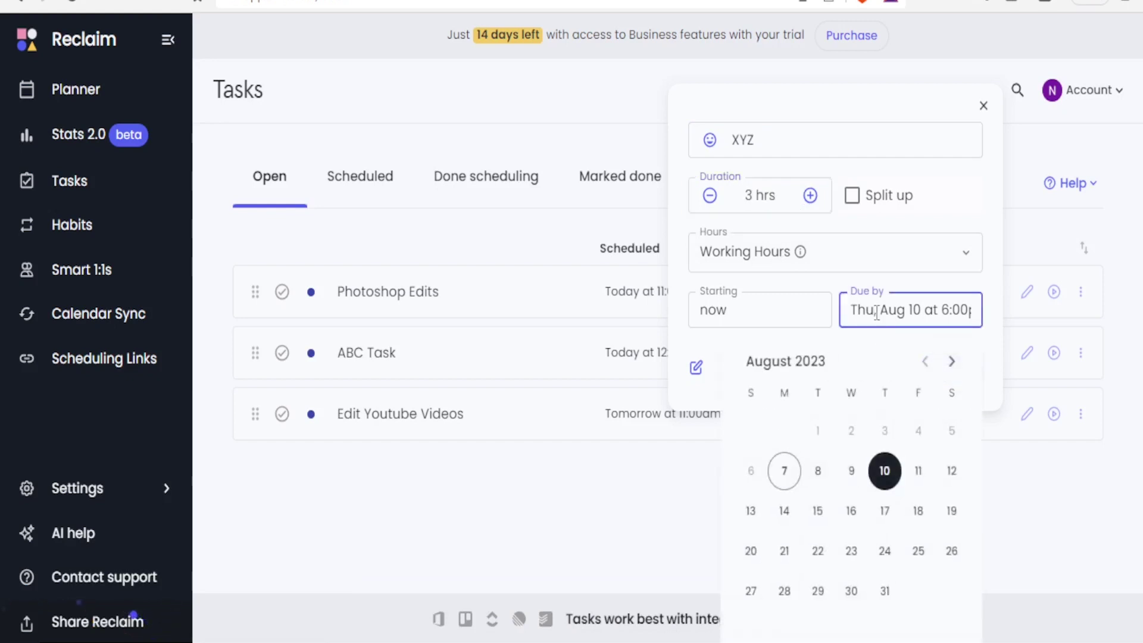
left_click(785, 471)
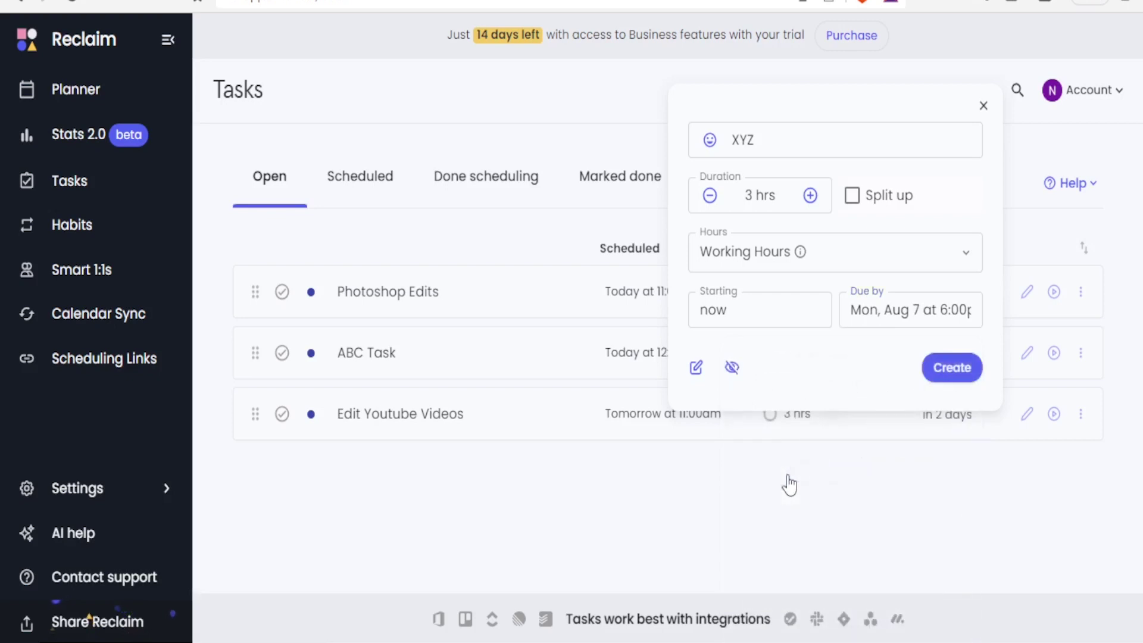
left_click(947, 372)
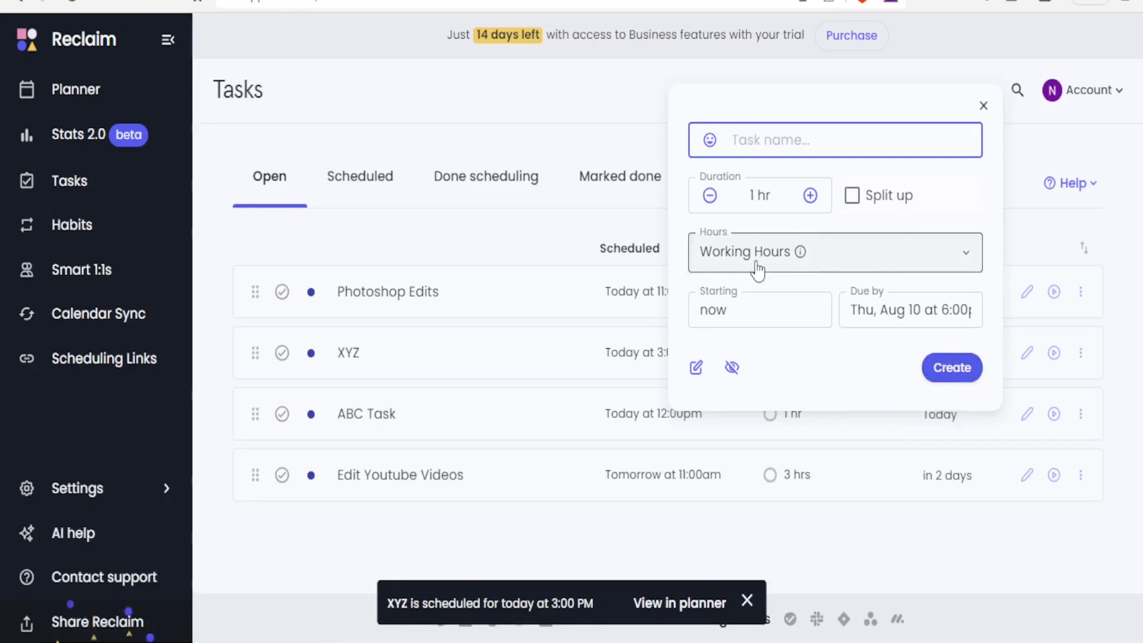
left_click(985, 108)
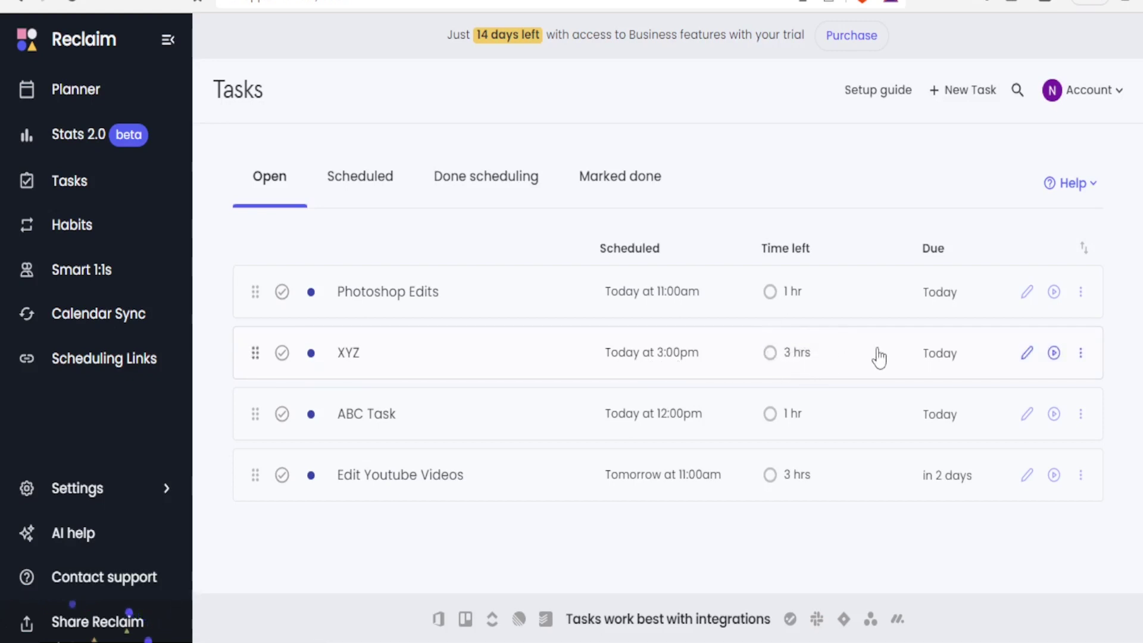
Open the More options menu on the ABC Task row.
mouse_move(941, 368)
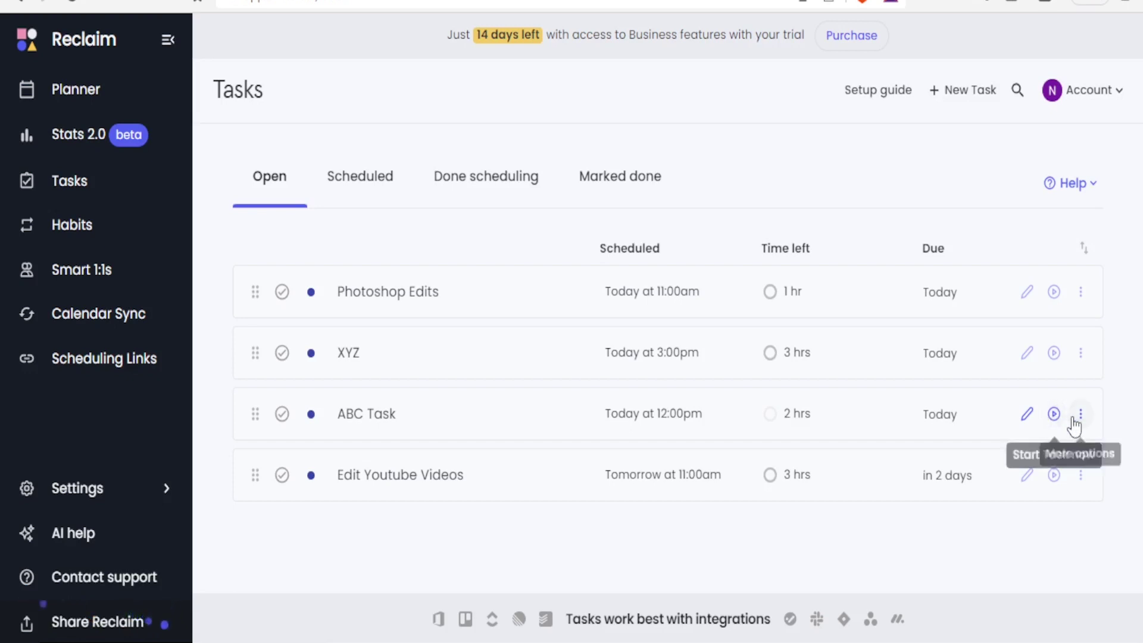
left_click(1081, 415)
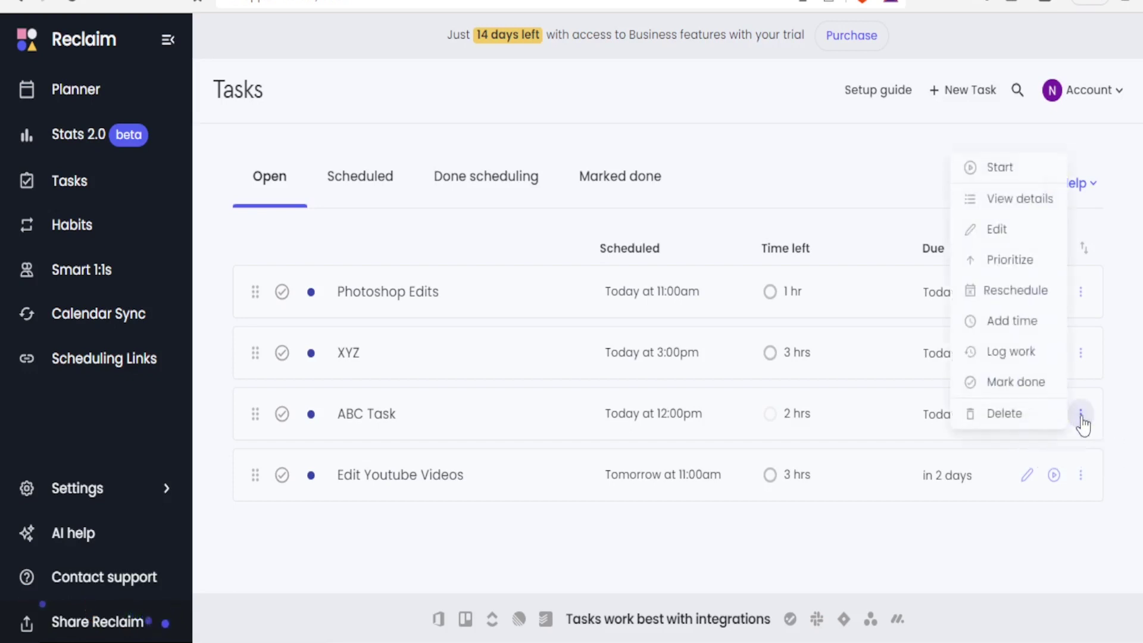
Add 15 minutes to ABC Task so its time left reads 2 hrs 15 min.
left_click(992, 324)
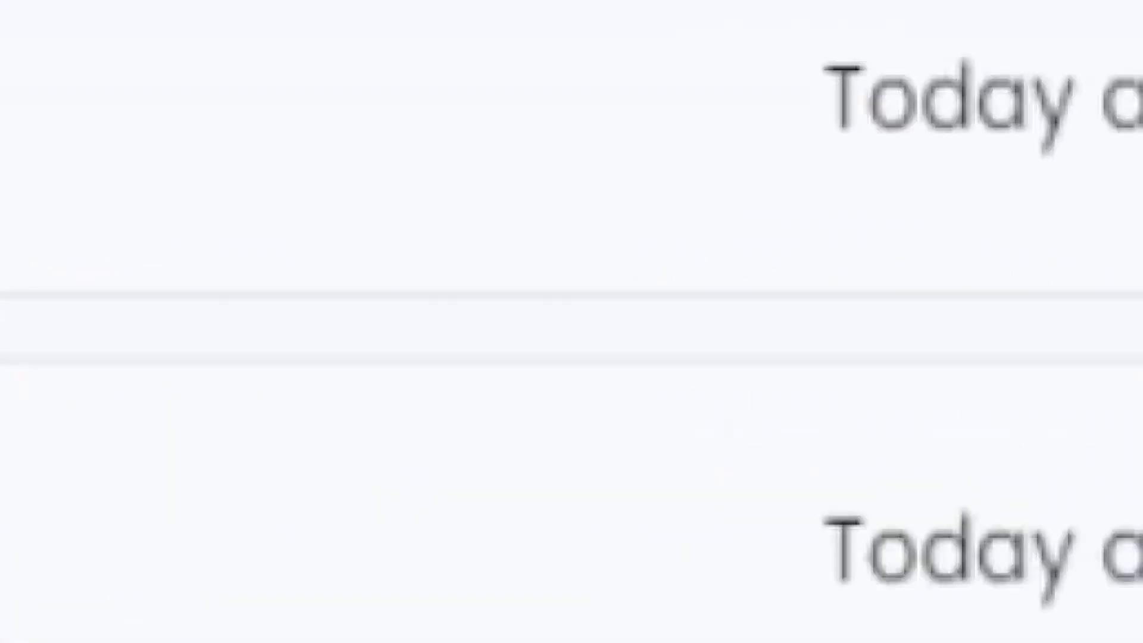
key("BackSpace")
key("BackSpace")
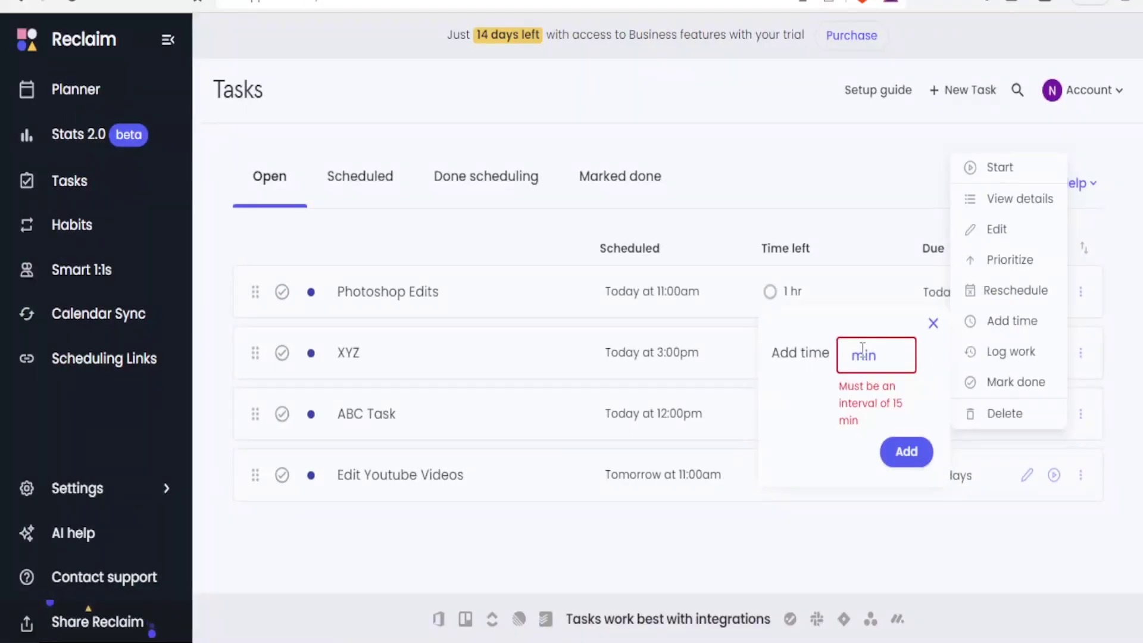
type("15")
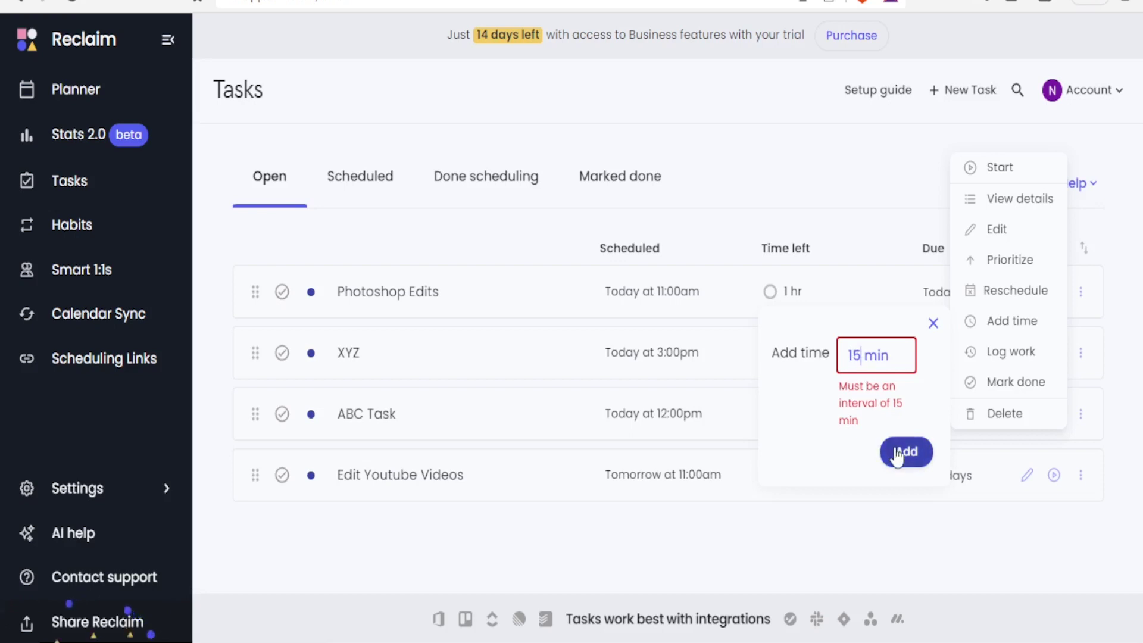
left_click(898, 453)
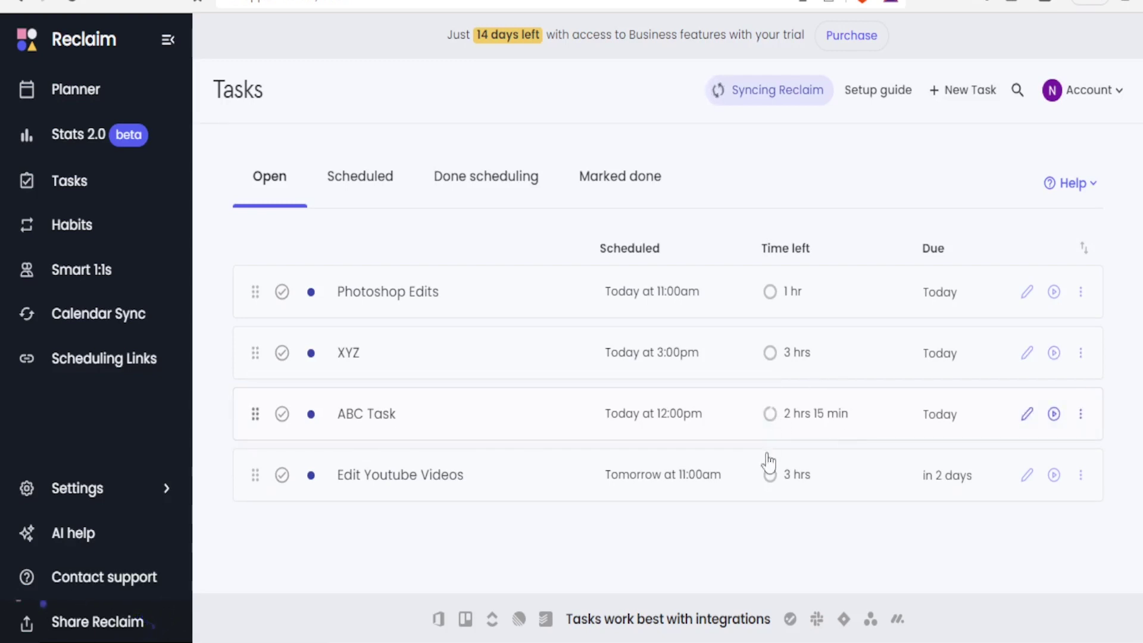
Reschedule ABC Task two hours later to 6:00pm today, then go to the Habits page.
left_click(1081, 415)
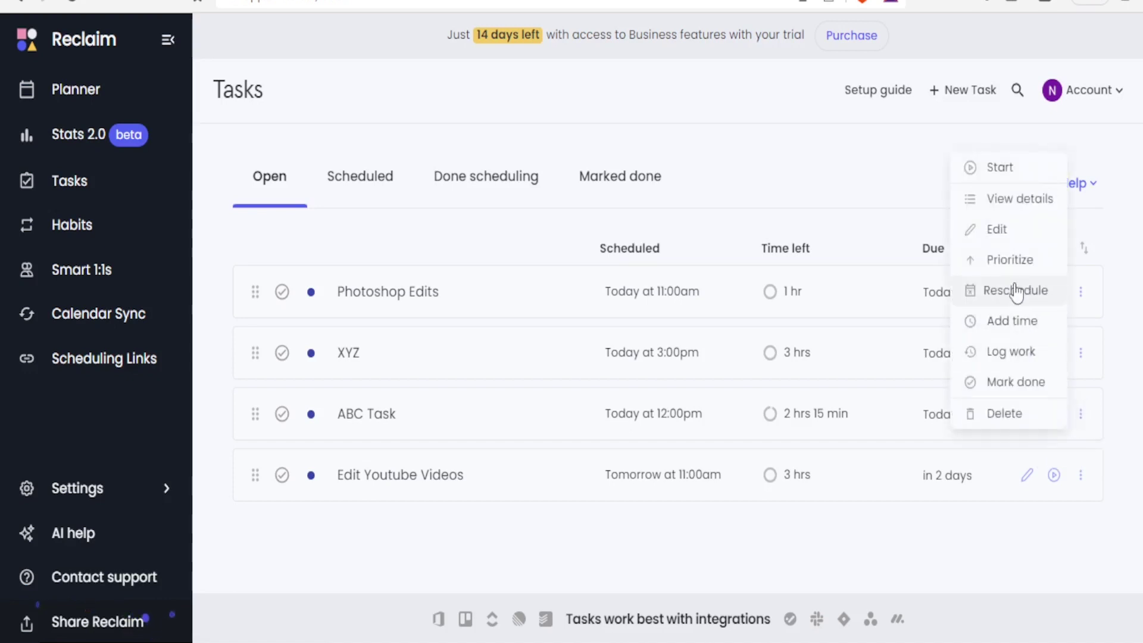
left_click(1017, 301)
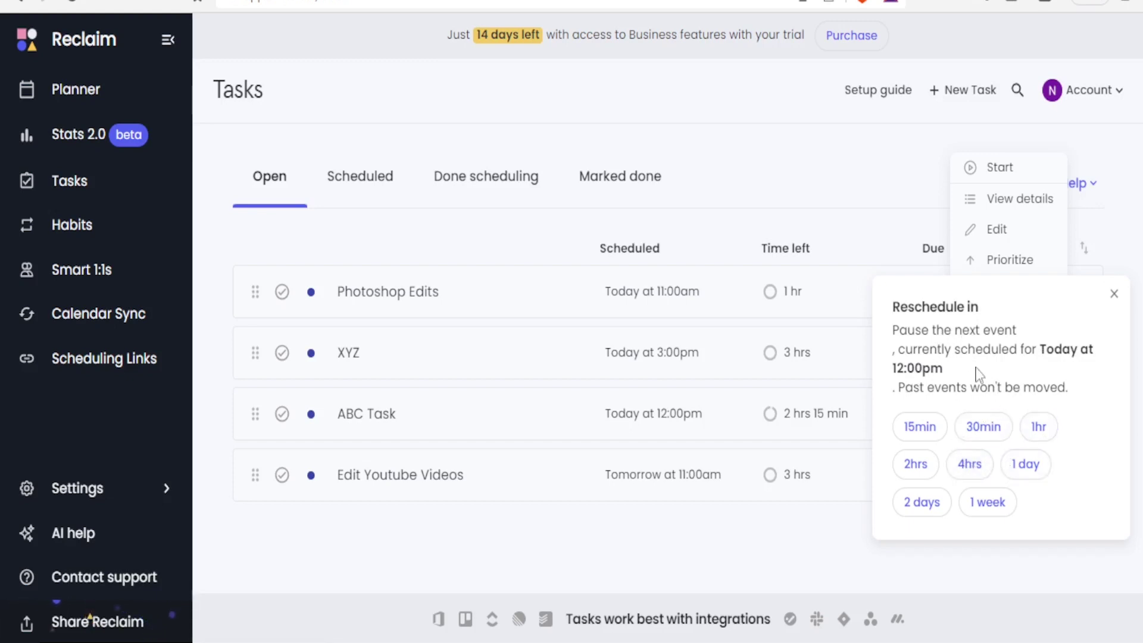
left_click(926, 471)
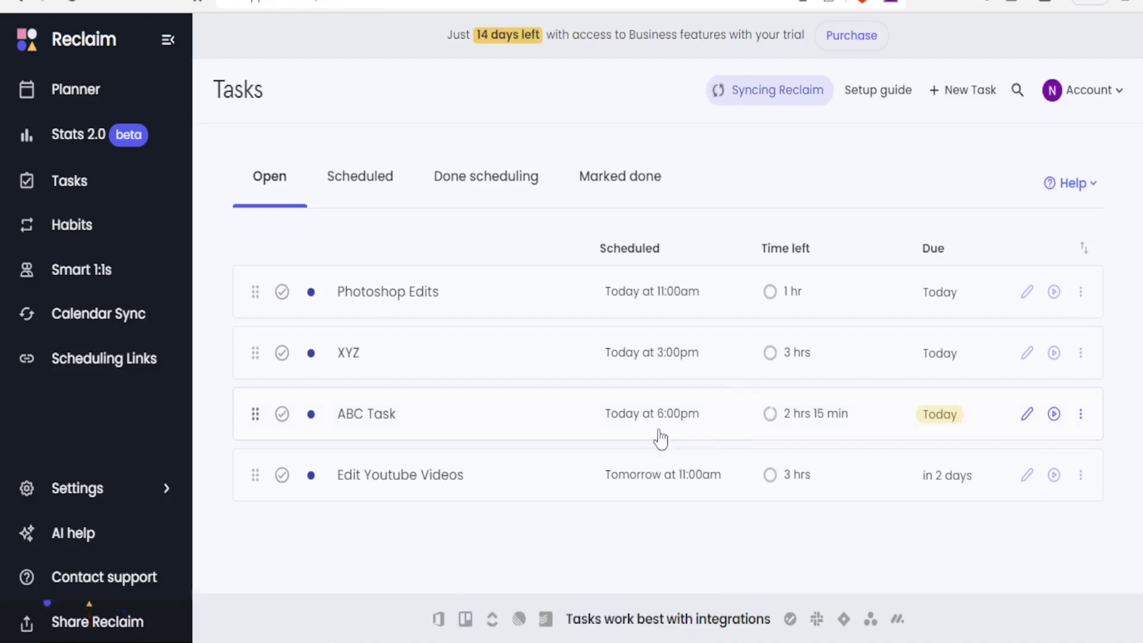
mouse_move(944, 427)
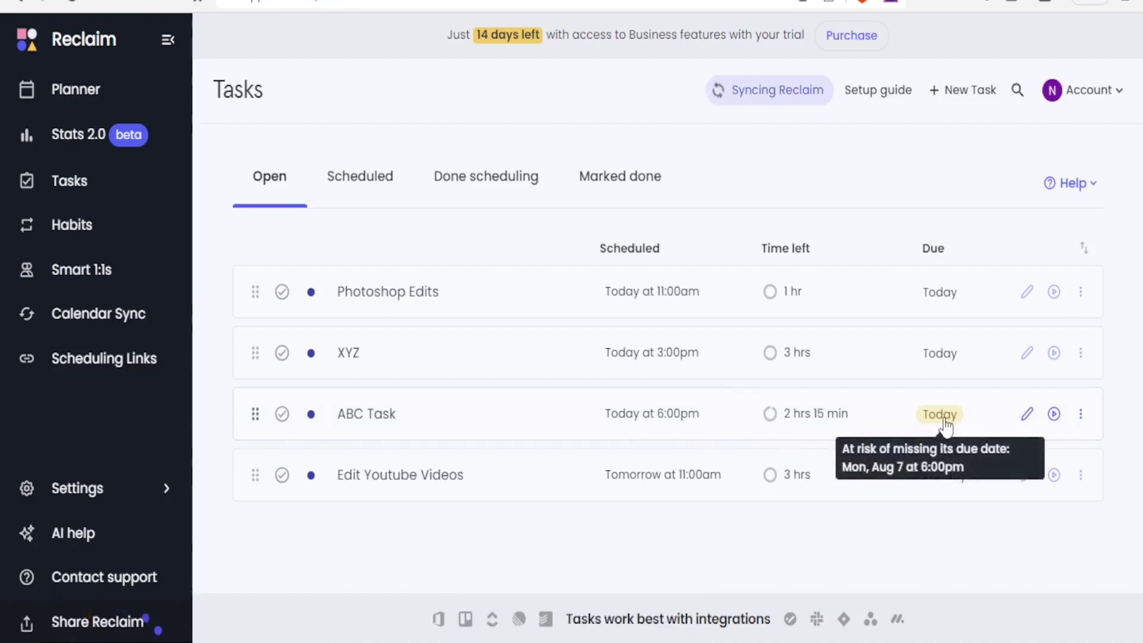
left_click(63, 234)
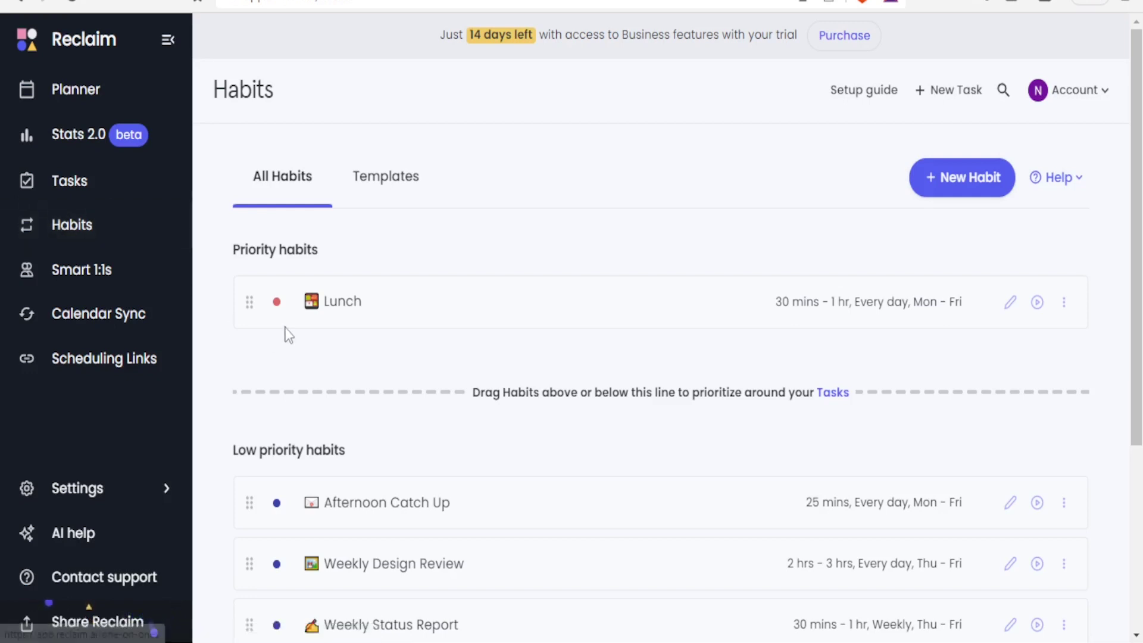
Open the Lunch habit's details and switch to its edit form.
left_click(441, 314)
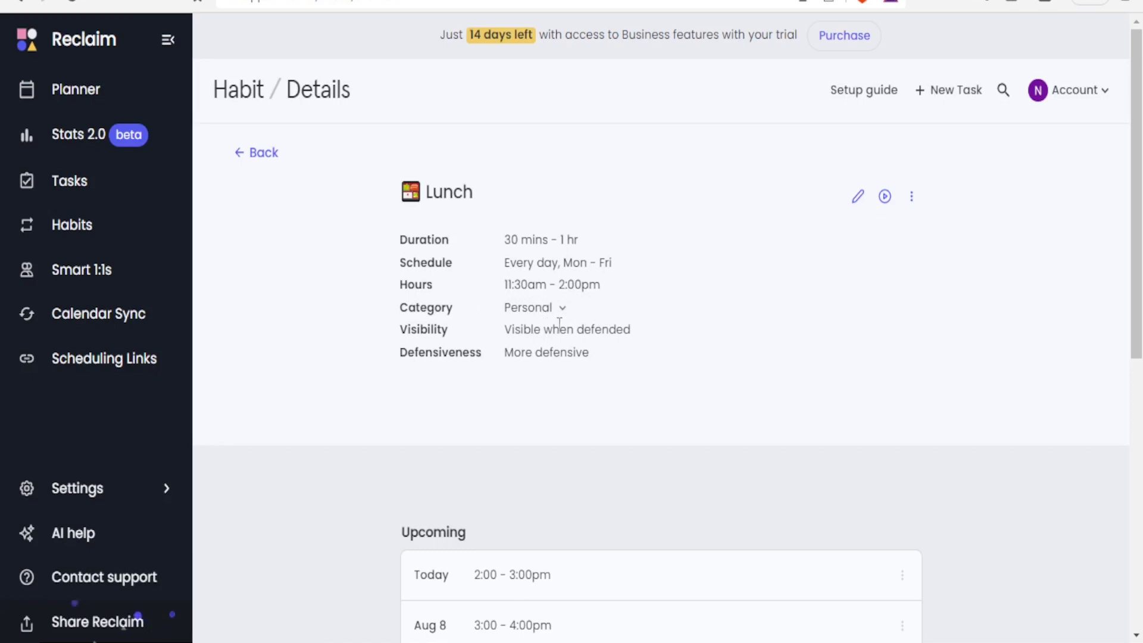
left_click(858, 204)
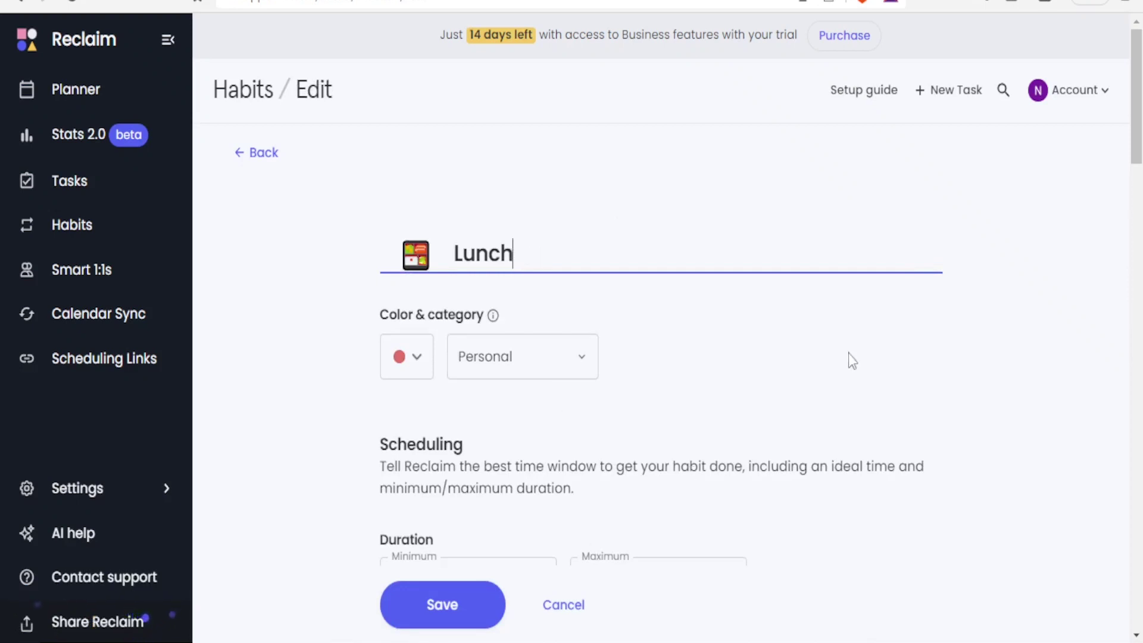
Set the Lunch habit's maximum duration to 45 minutes.
scroll(1124, 154, "down", 5)
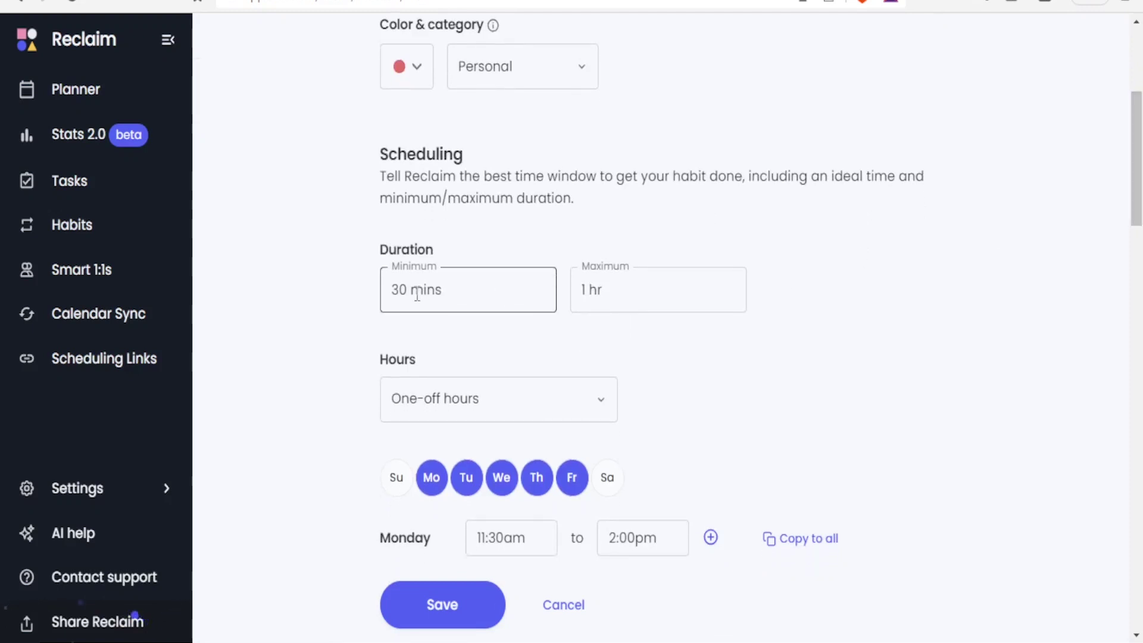
left_click(589, 289)
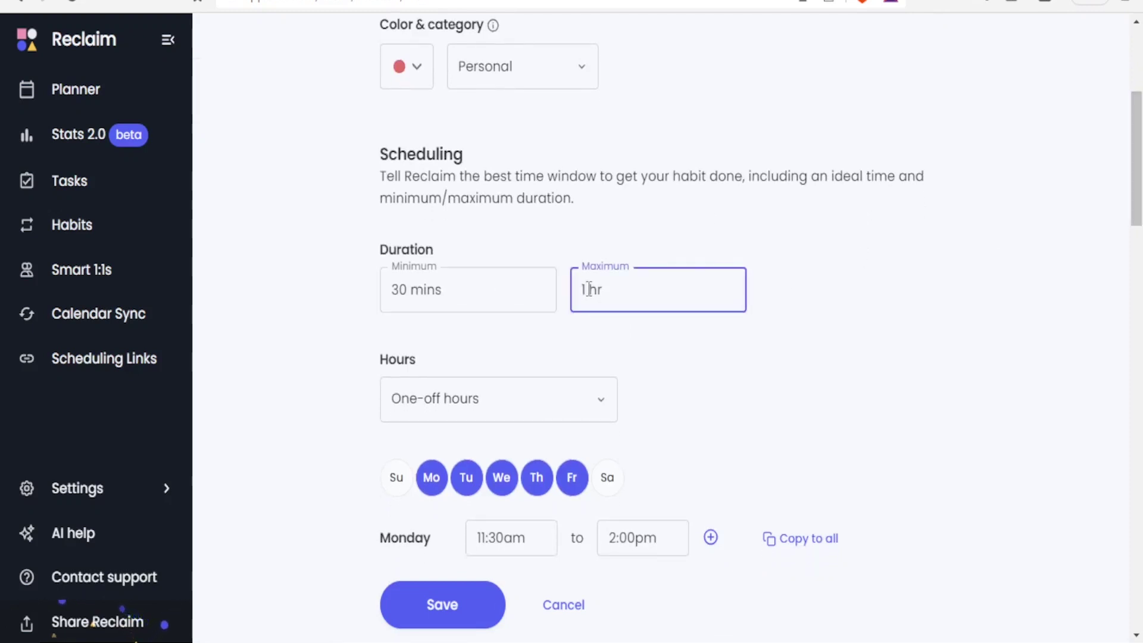
key("BackSpace")
type("45 mins")
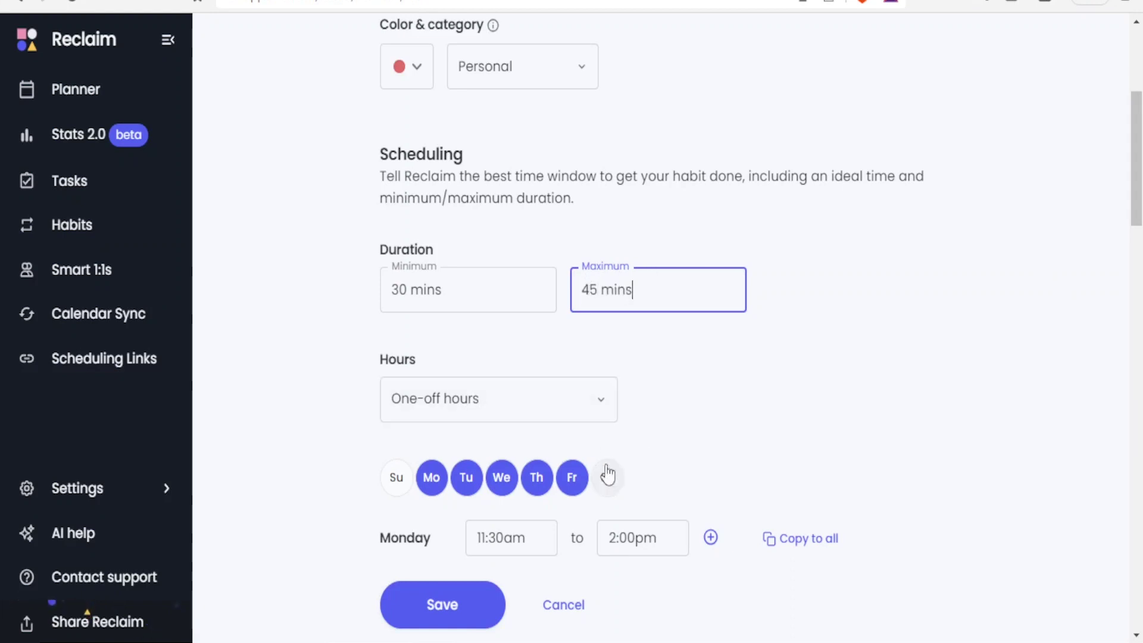
left_click_drag(1135, 208, 1138, 241)
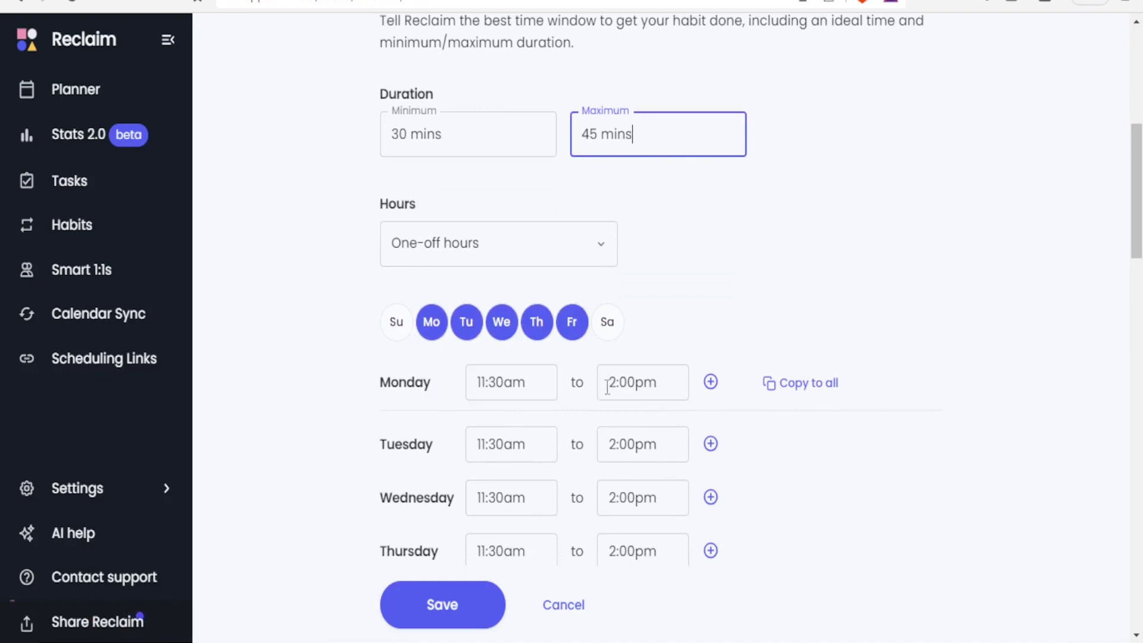
Change Monday's lunch start time to 12:30pm, then return to the weekly planner.
left_click(486, 384)
key("BackSpace")
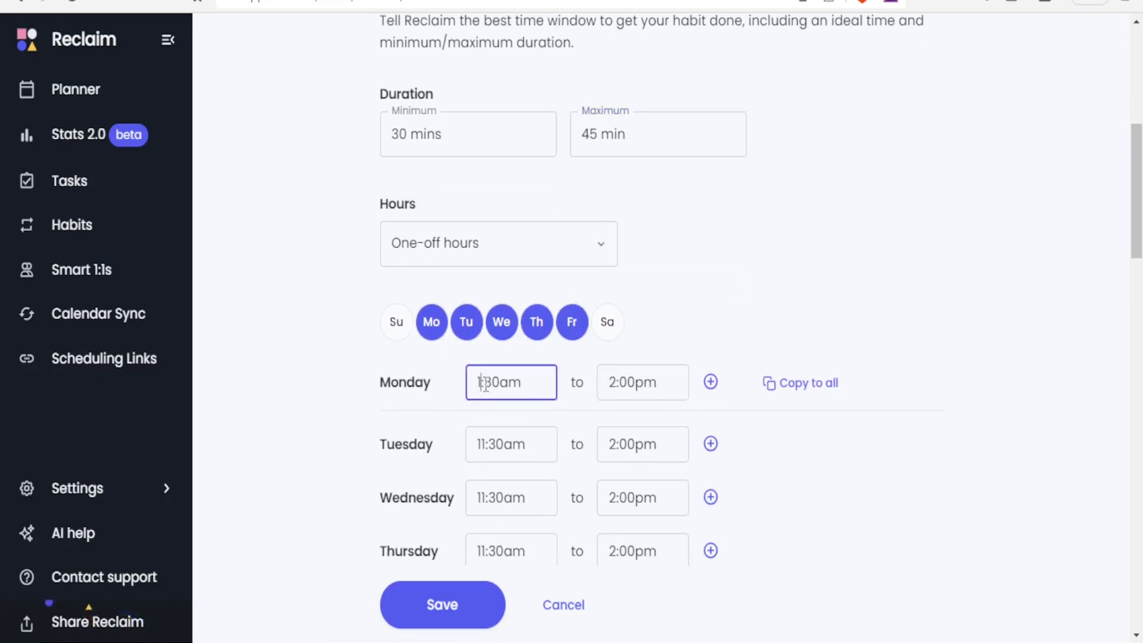
type("2")
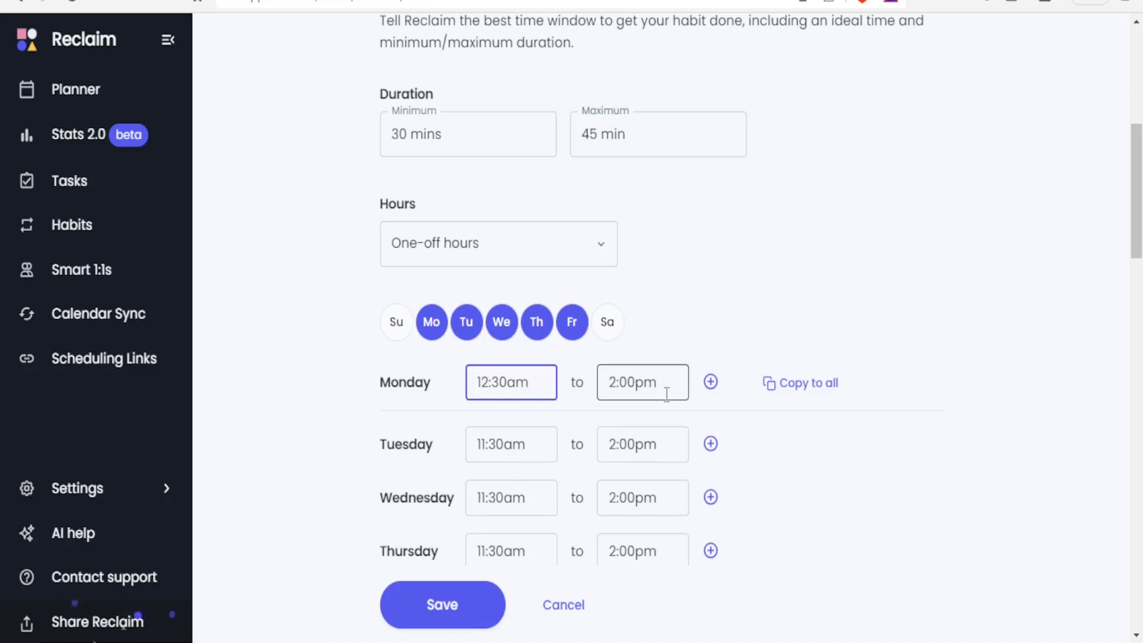
key("BackSpace")
type("p")
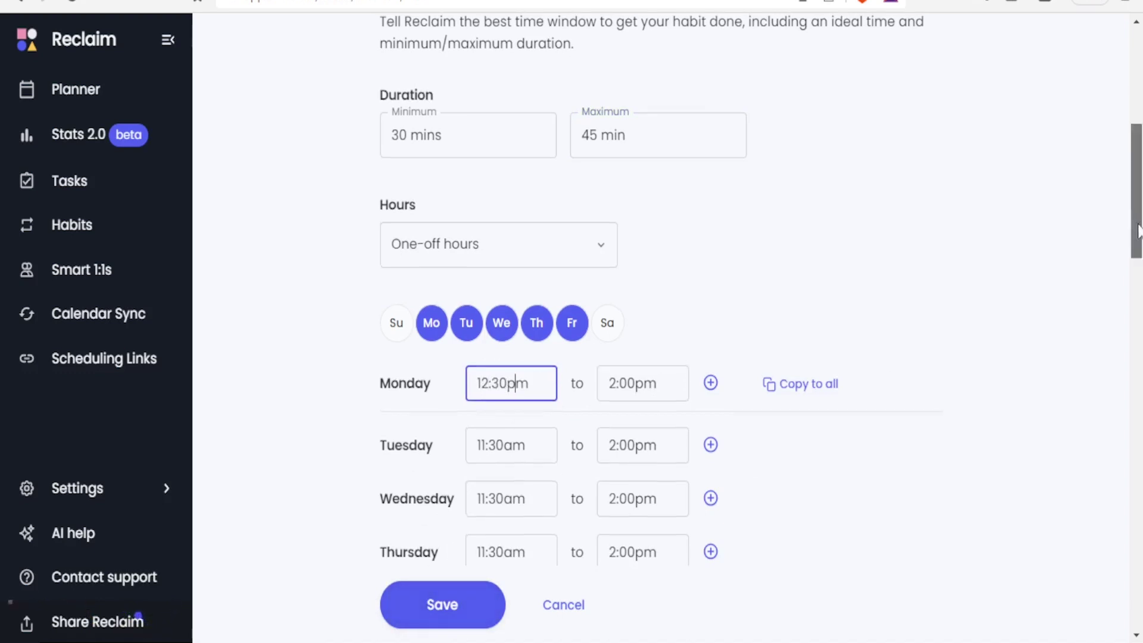
left_click_drag(1137, 225, 1138, 248)
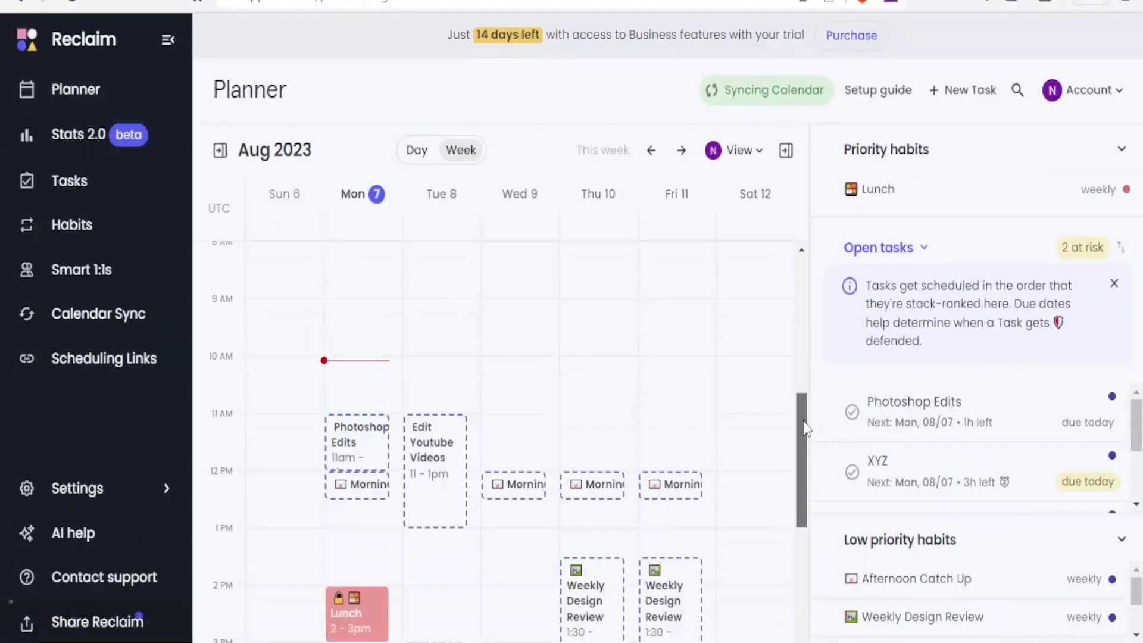
left_click_drag(805, 428, 810, 474)
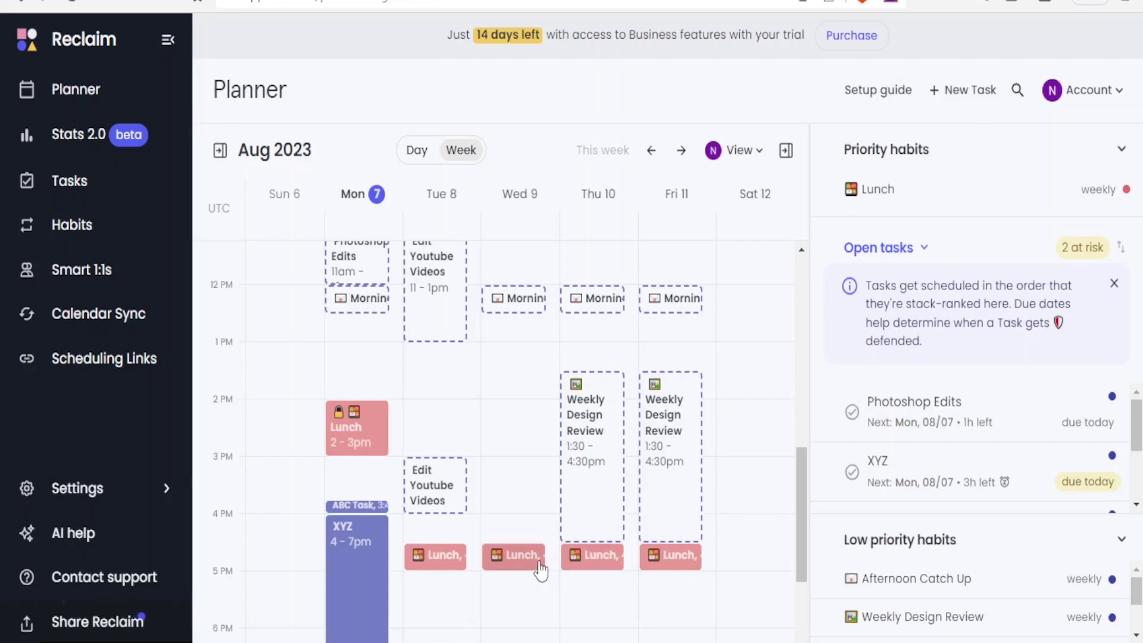
Scroll through the week's scheduled tasks and Lunch blocks, then open Smart 1:1s.
scroll(803, 543, "down", 3)
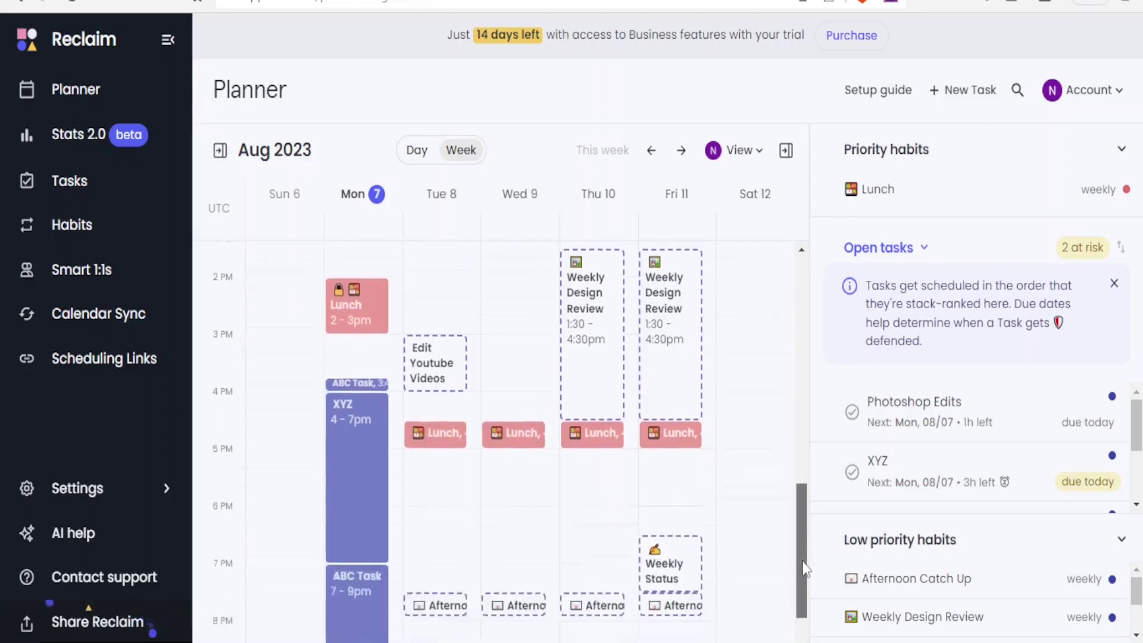
left_click_drag(803, 543, 798, 502)
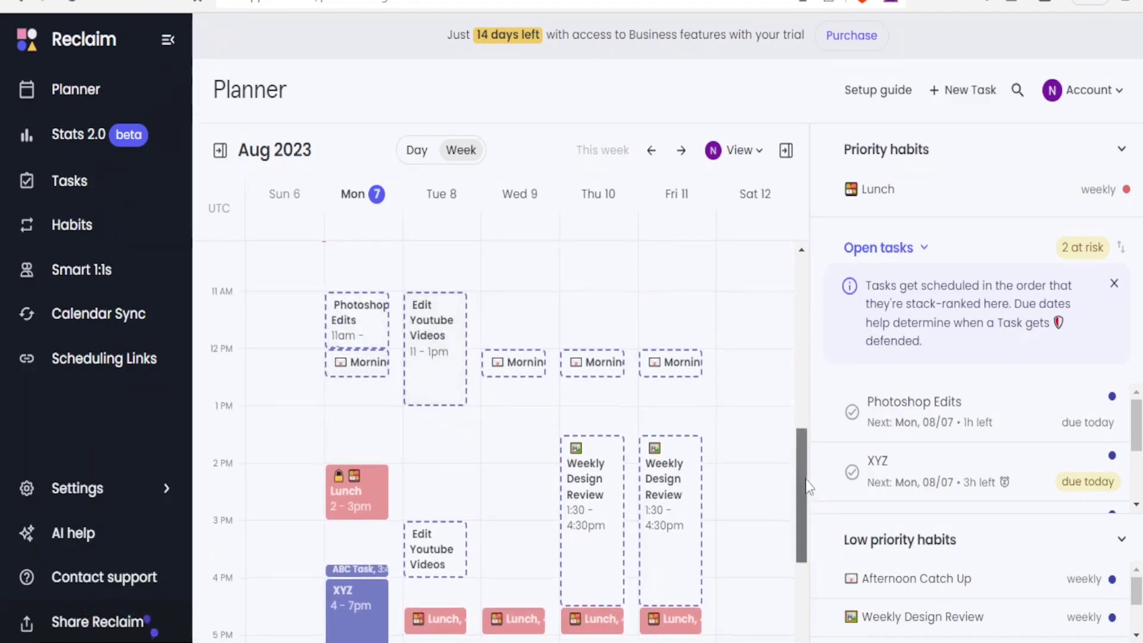
left_click_drag(802, 490, 805, 566)
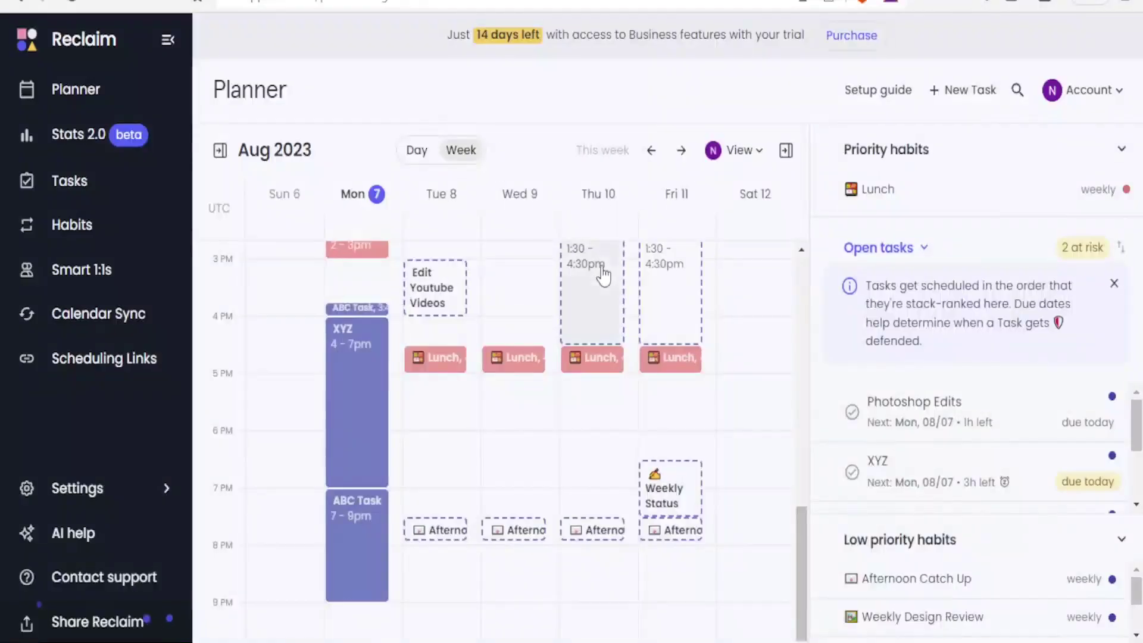
left_click(72, 286)
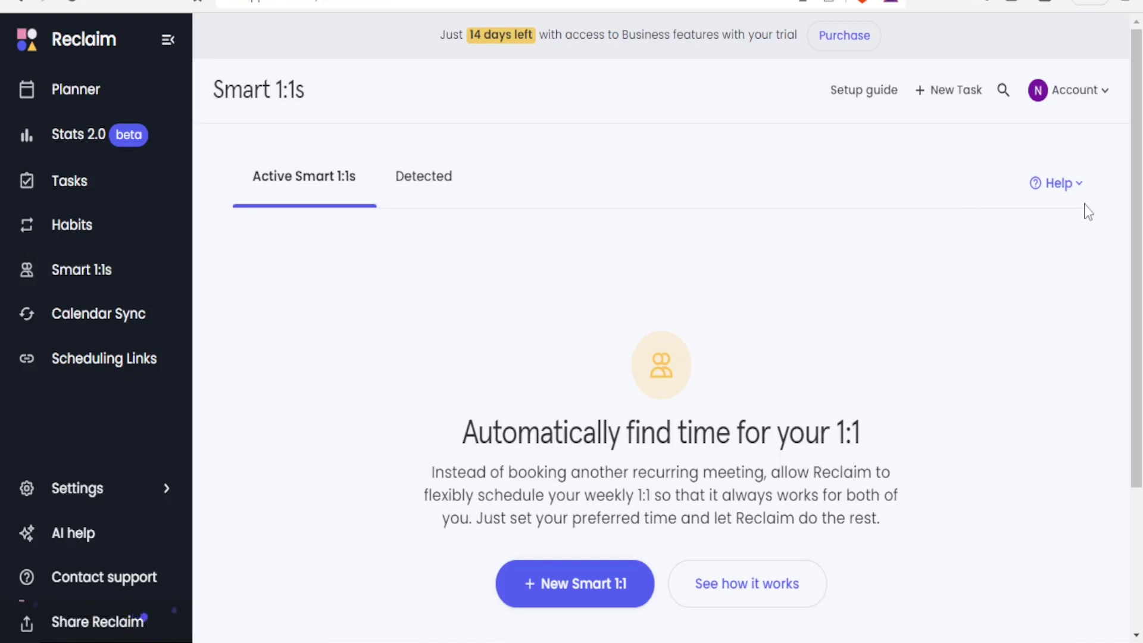
Scroll the empty Smart 1:1s page, then switch to Calendar Sync.
left_click_drag(1137, 207, 1141, 287)
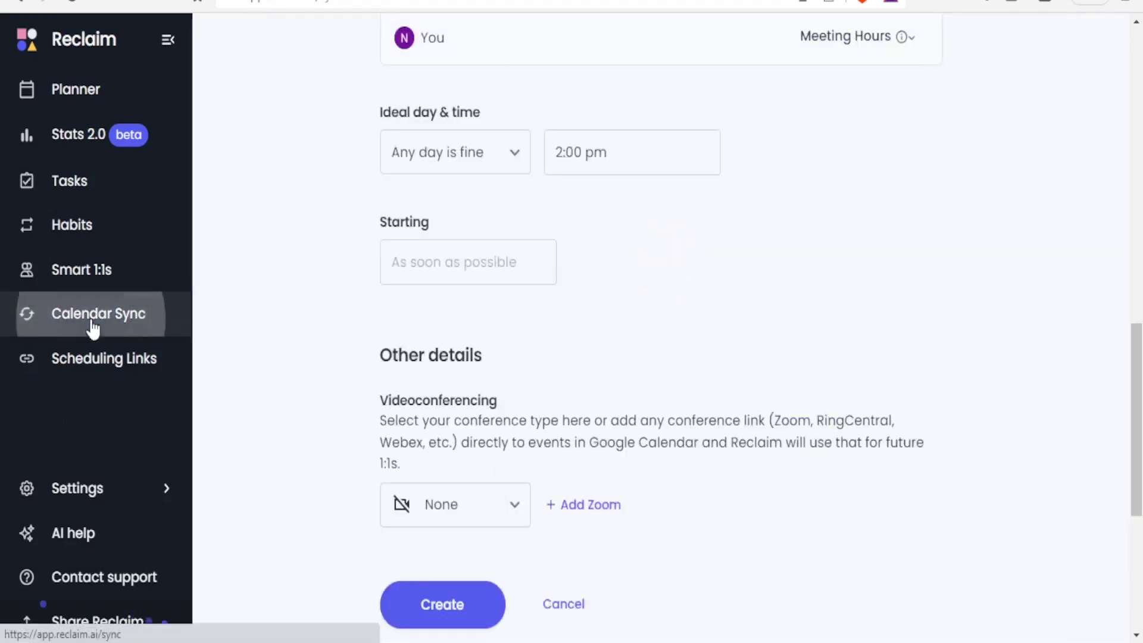
left_click(91, 326)
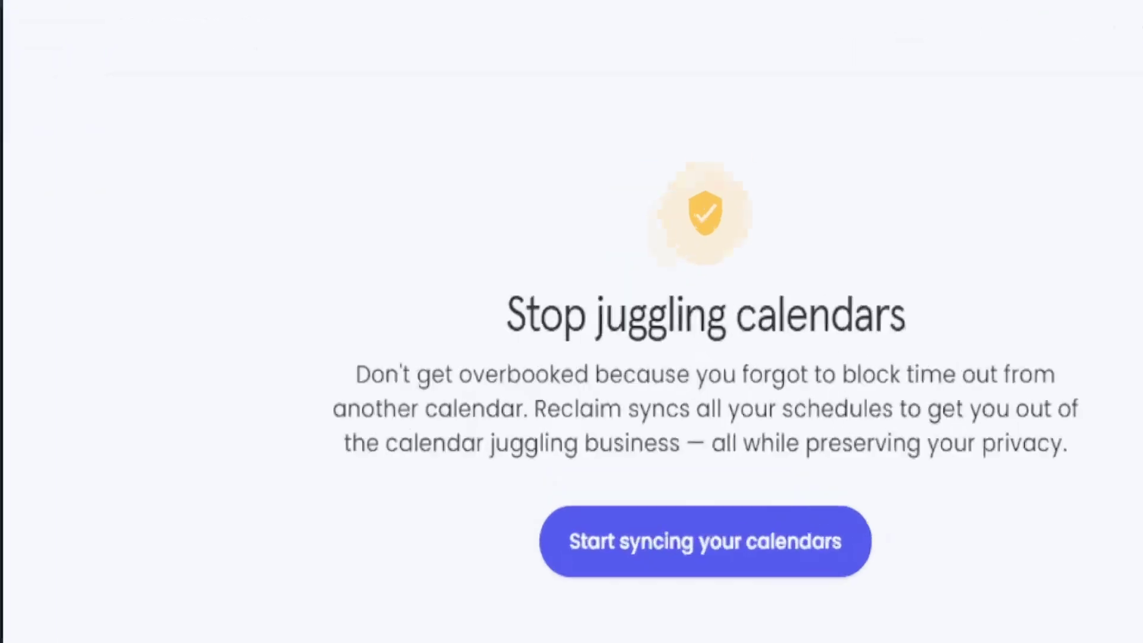
Return to the Planner and scroll the Aug 2023 week down to the afternoon.
left_click(69, 107)
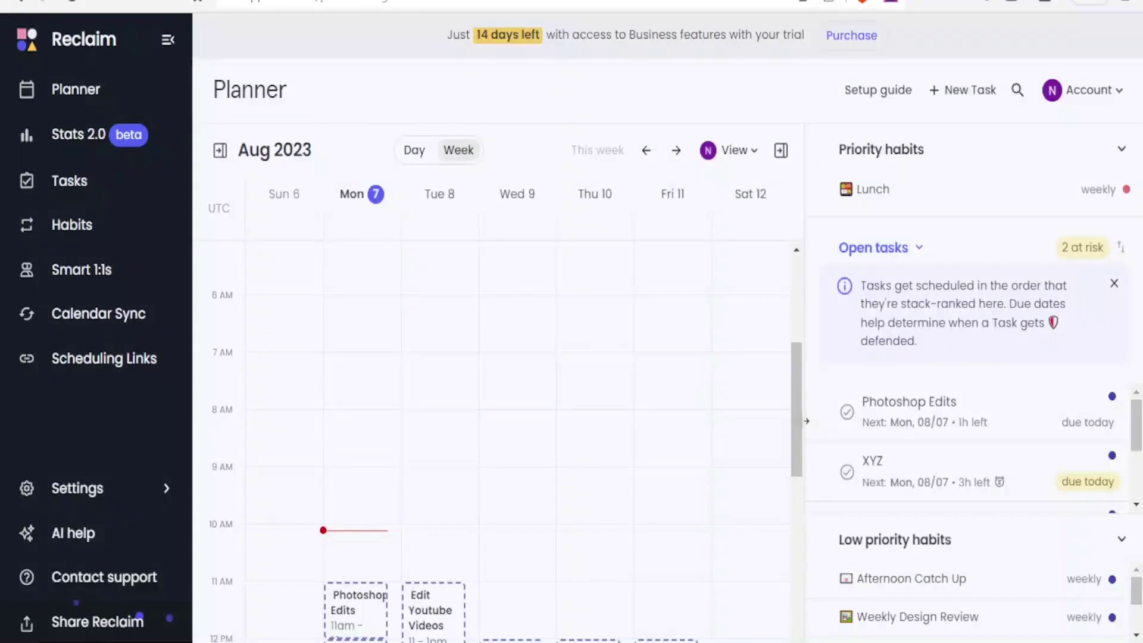
left_click_drag(792, 398, 787, 534)
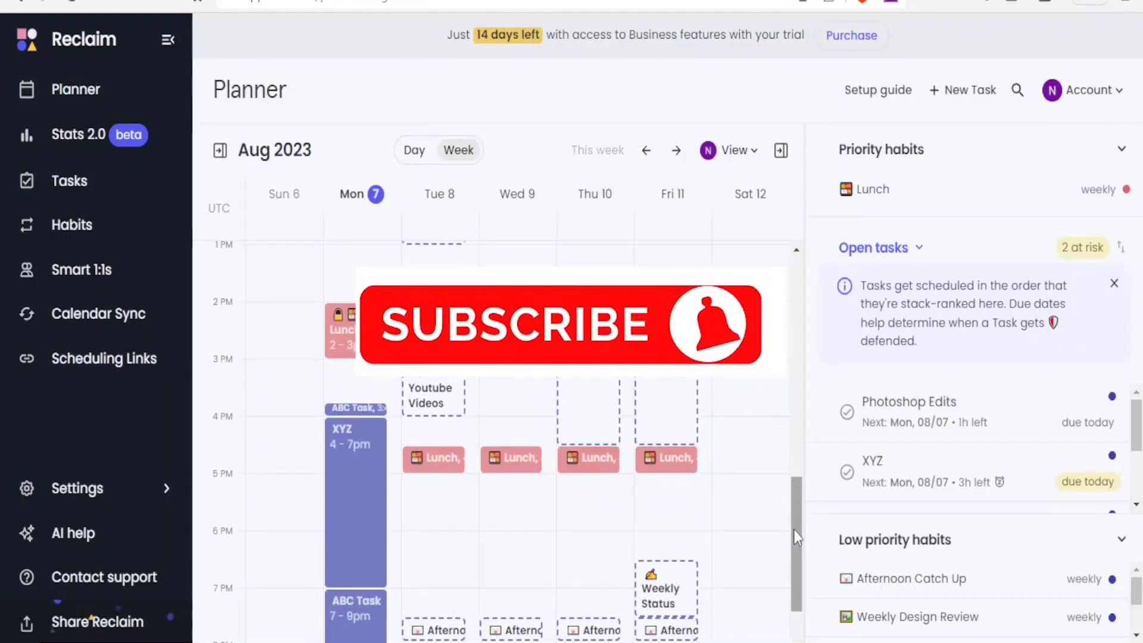